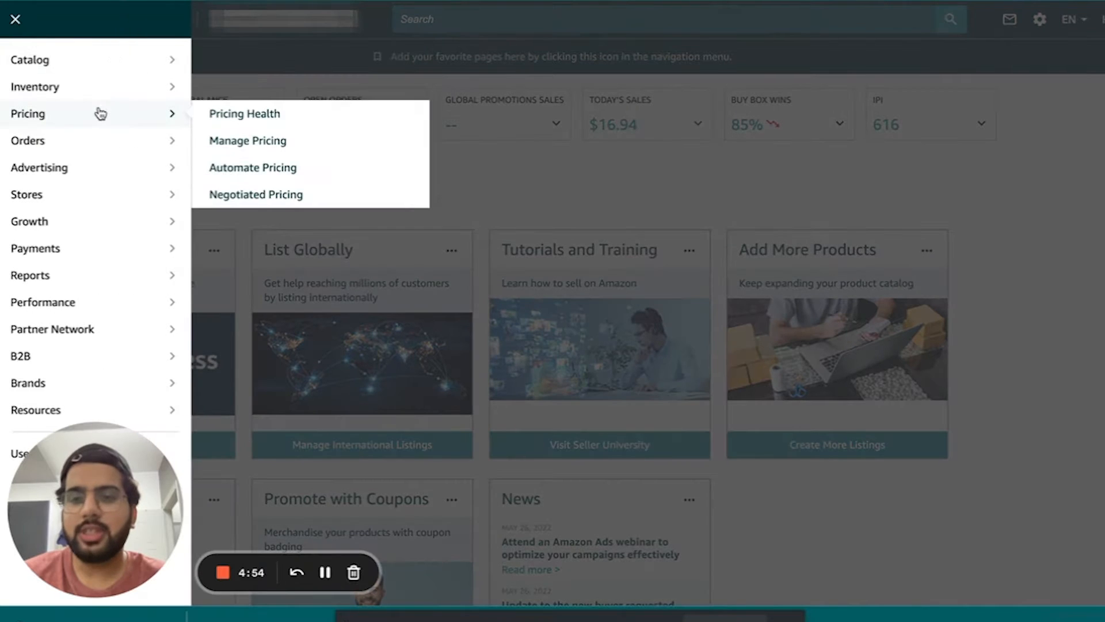
- Open Campaign Manager from the Advertising section in a new browser tab and switch to it
mouse_move(126, 176)
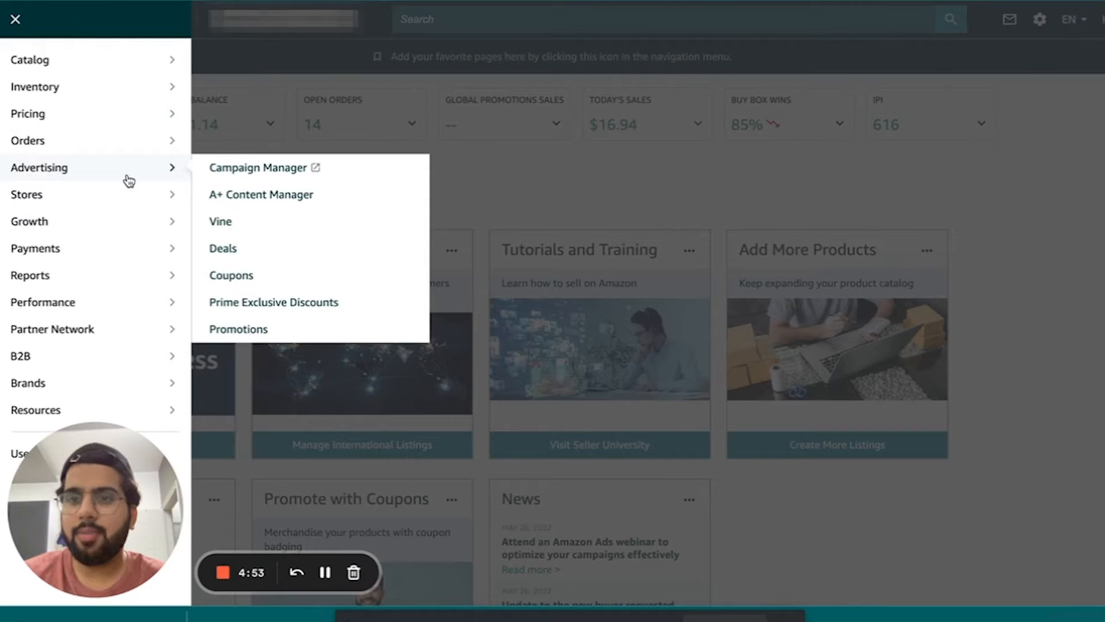
right_click(235, 165)
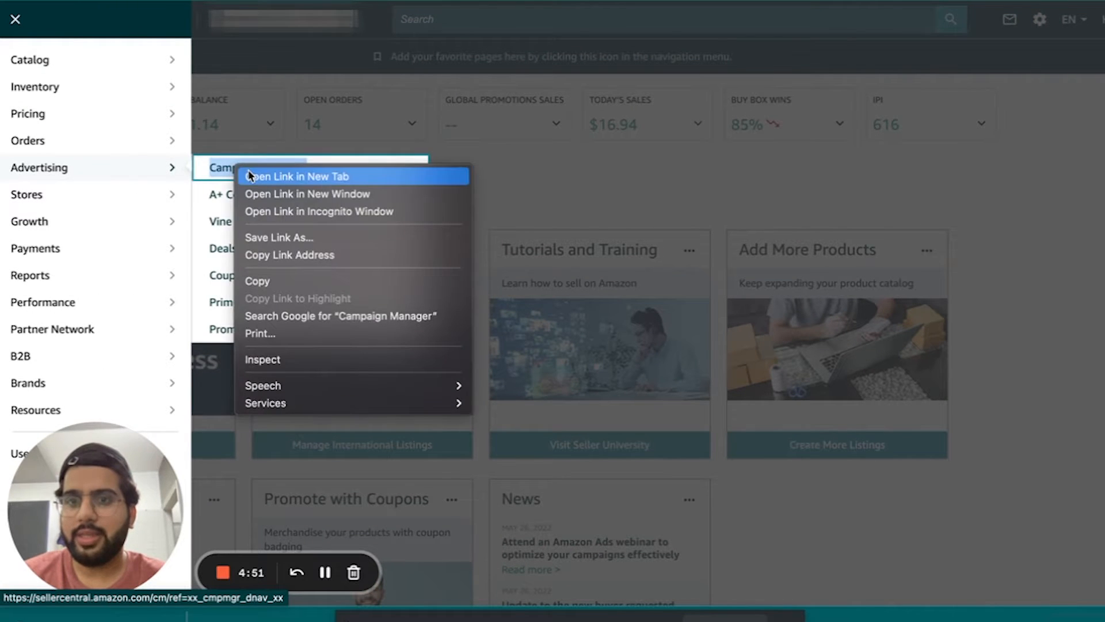
left_click(250, 175)
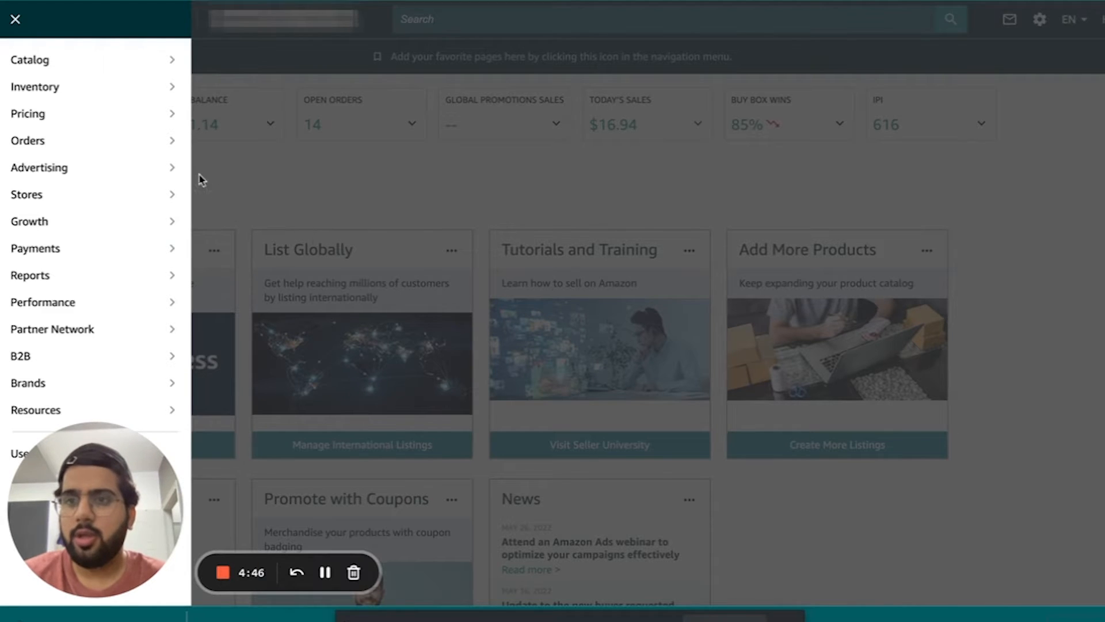
mouse_move(132, 179)
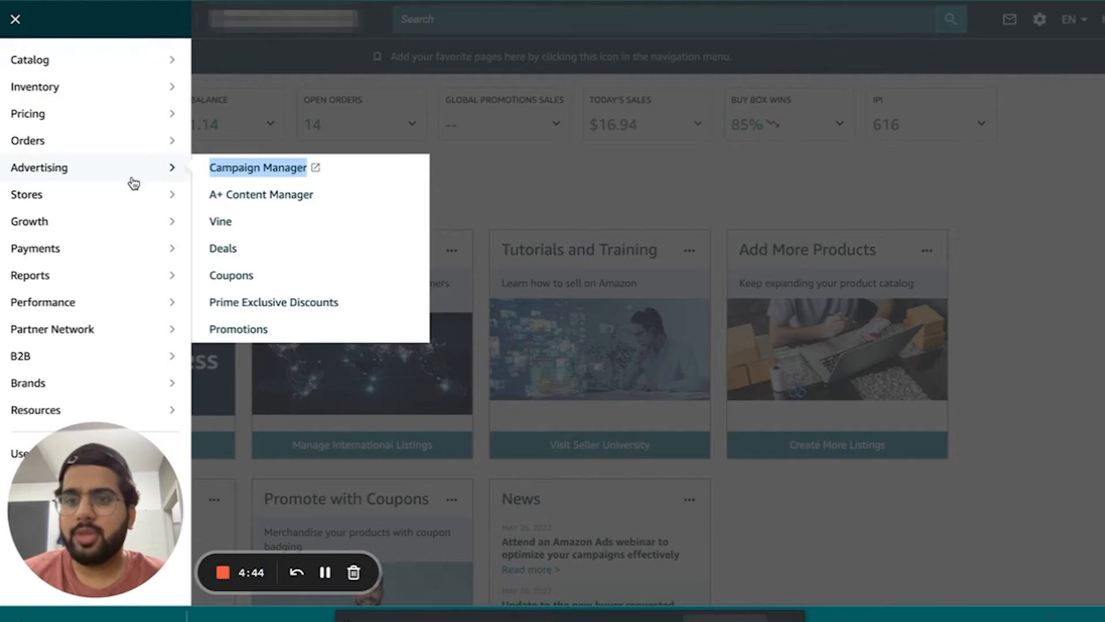
left_click(273, 128)
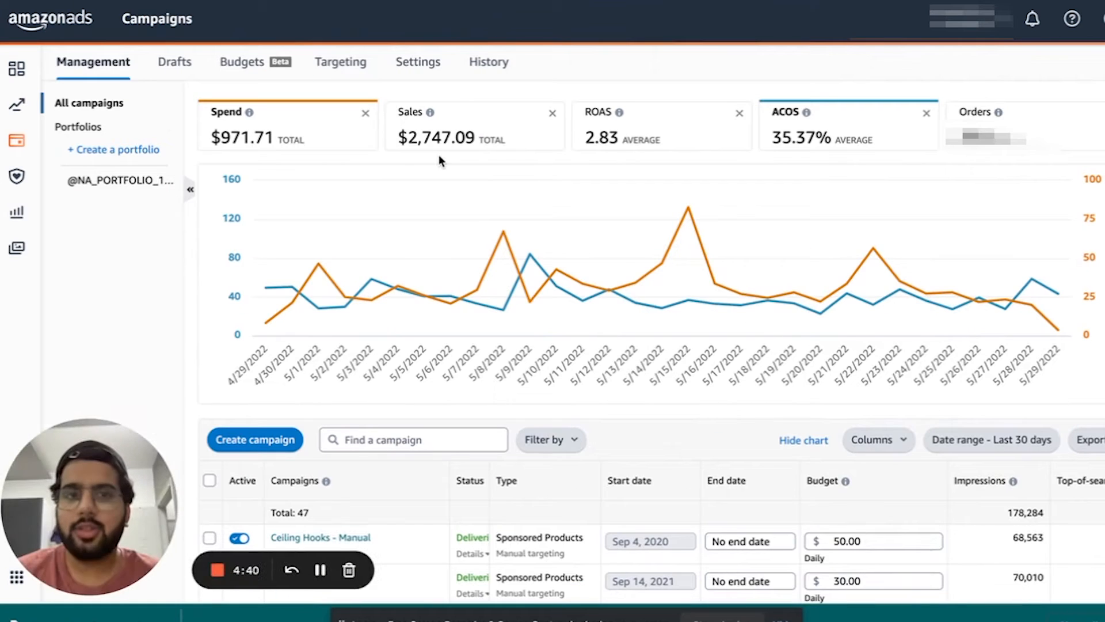
- Start creating a new campaign from the campaigns list
scroll(626, 283, "down", 5)
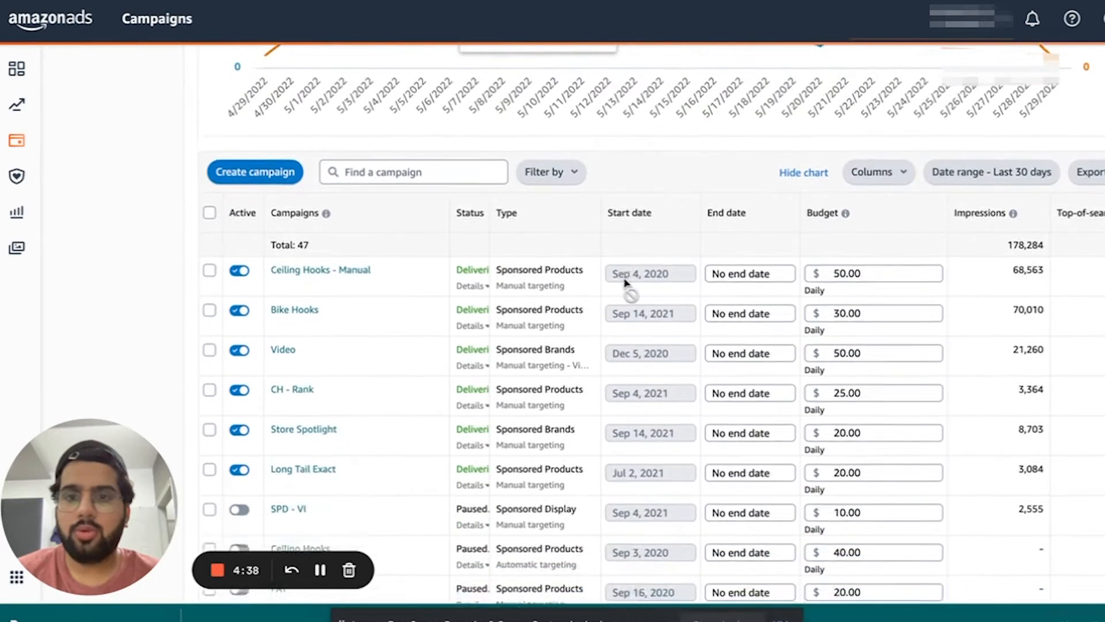
scroll(627, 280, "up", 6)
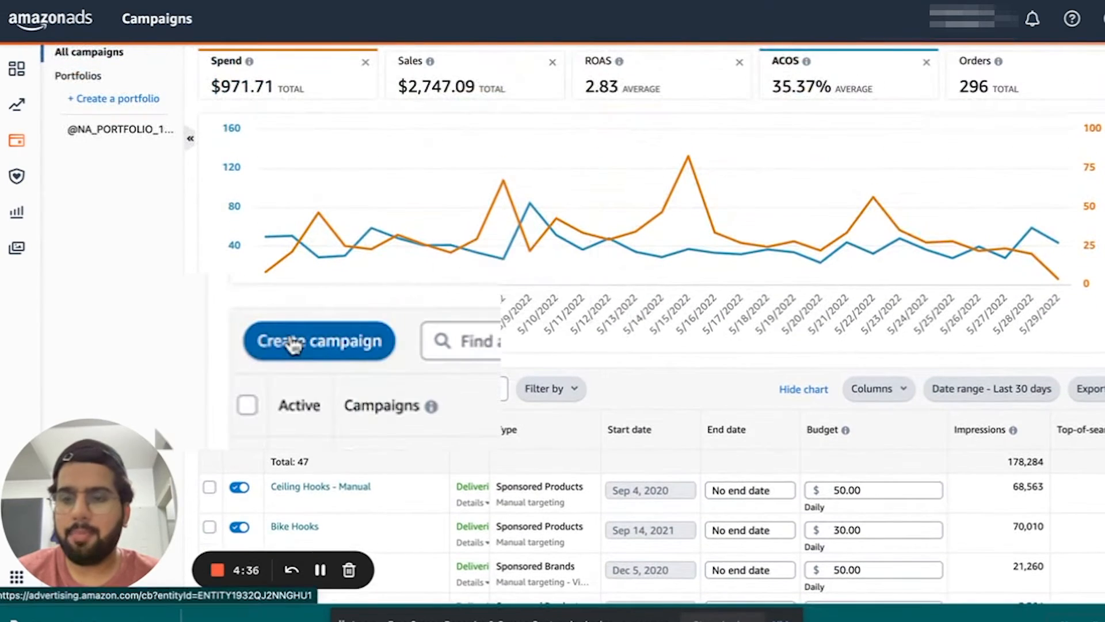
scroll(294, 340, "up", 1)
left_click(296, 397)
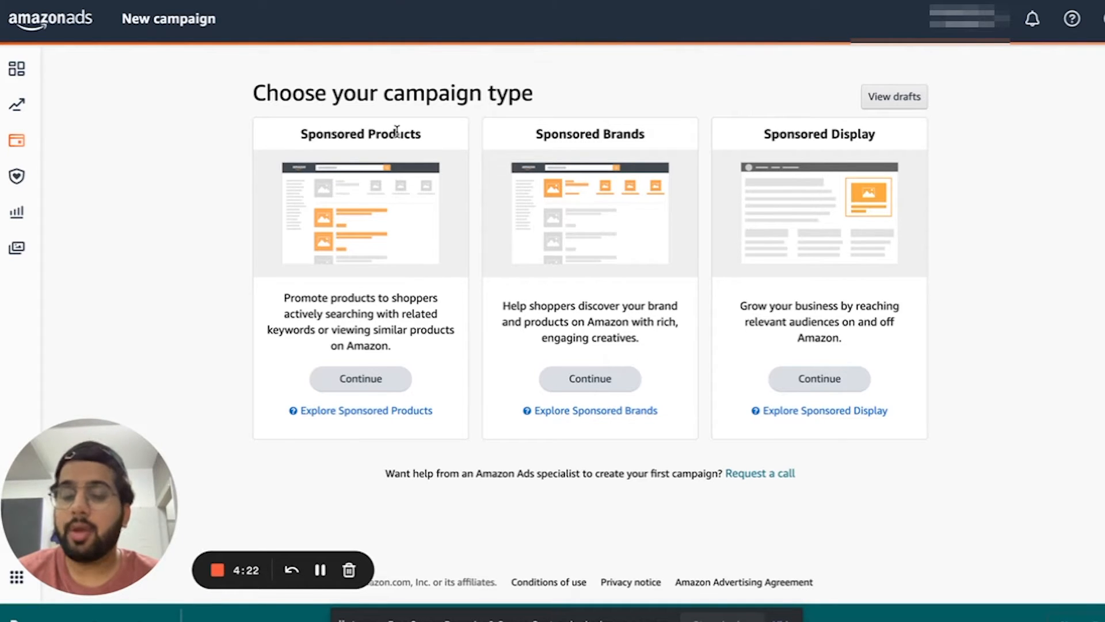
- Compare the three campaign types and continue with Sponsored Products
left_click_drag(298, 132, 423, 137)
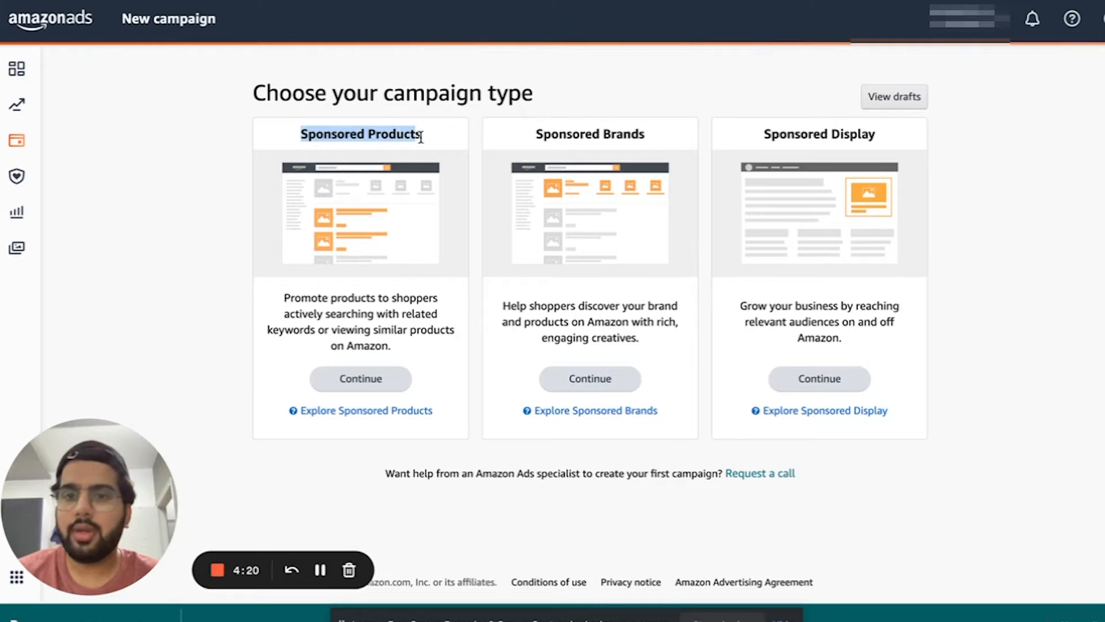
left_click(423, 138)
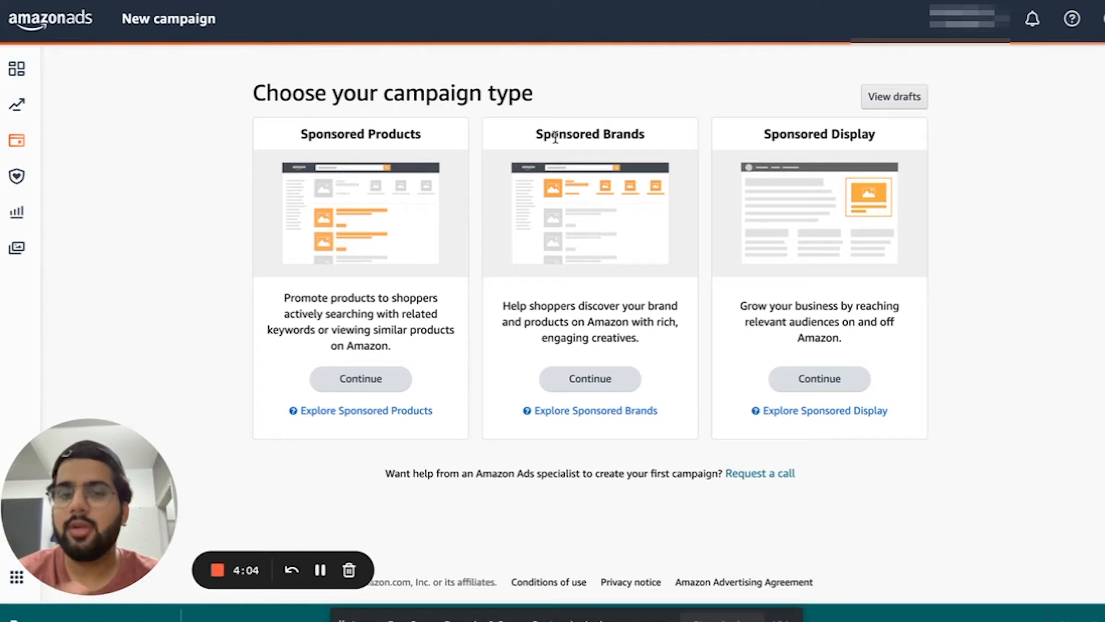
left_click_drag(535, 137, 654, 141)
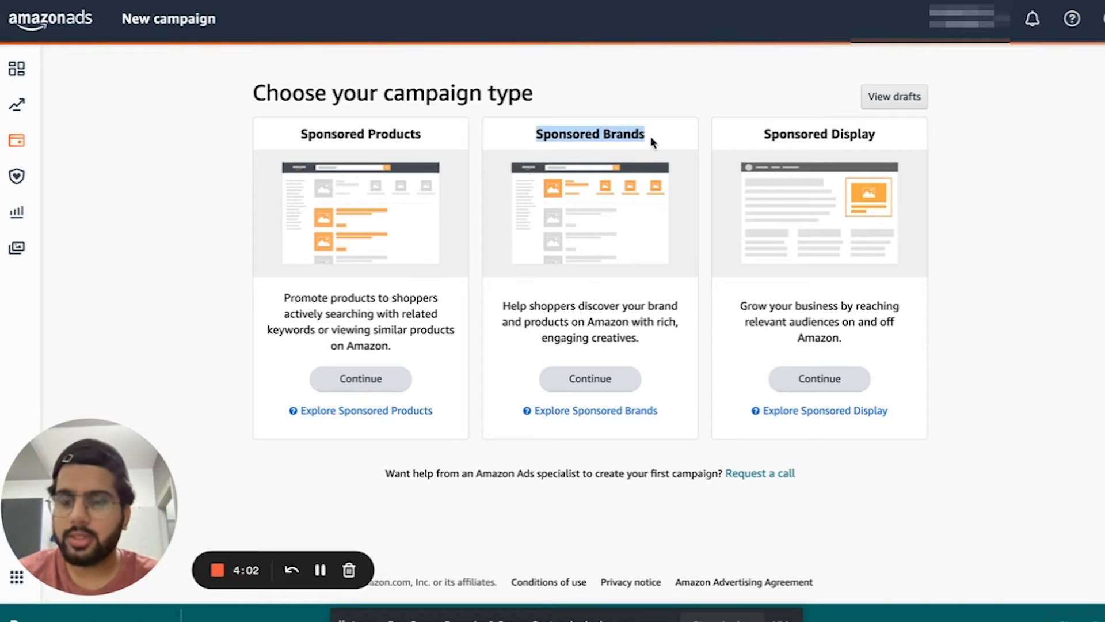
left_click(654, 141)
left_click_drag(756, 142, 890, 143)
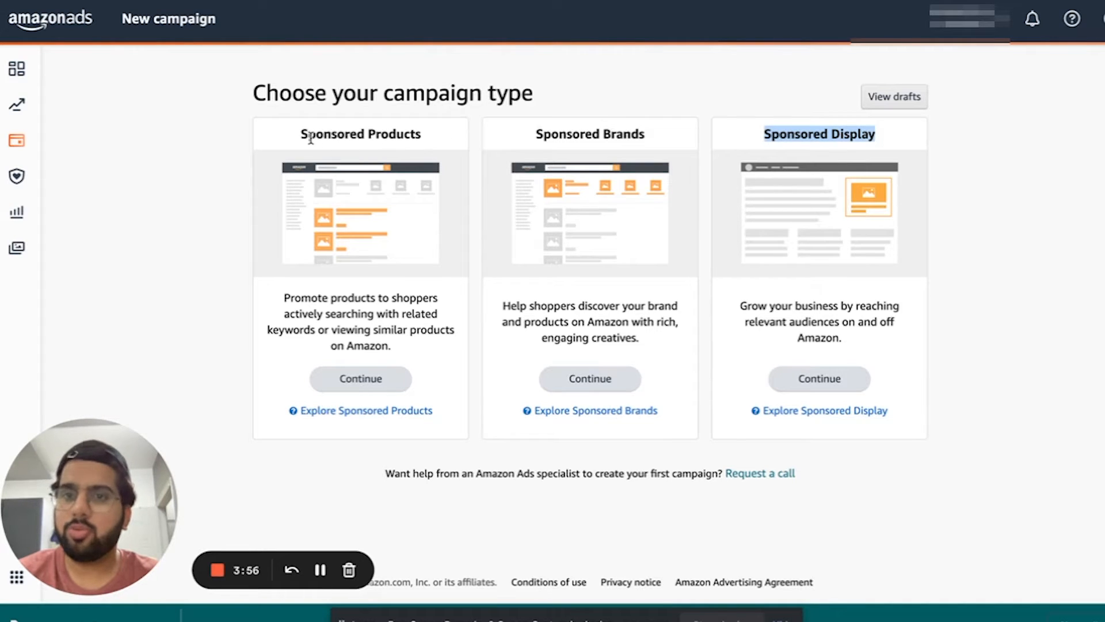
left_click_drag(305, 134, 410, 135)
left_click(466, 148)
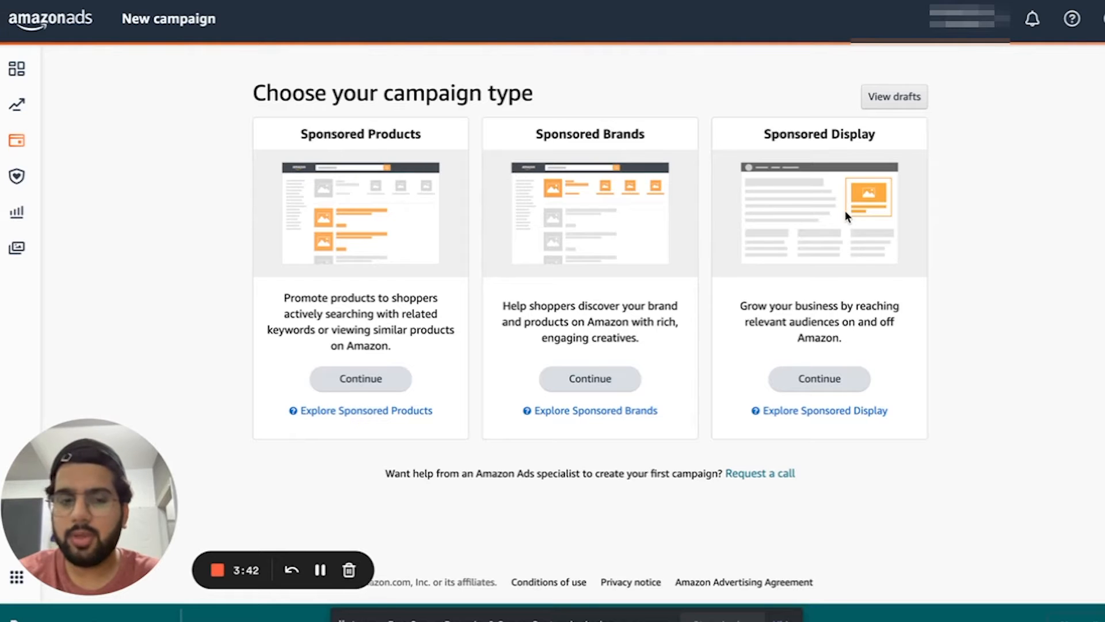
left_click(377, 380)
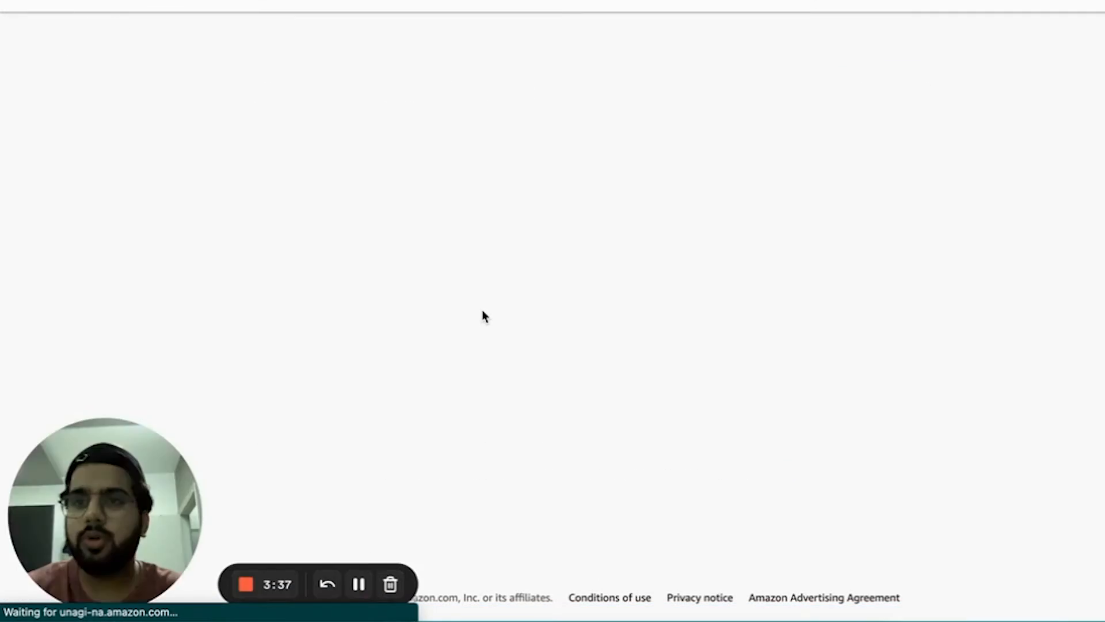
- Name the new campaign "Auto - campaign" in its settings
scroll(582, 240, "down", 2)
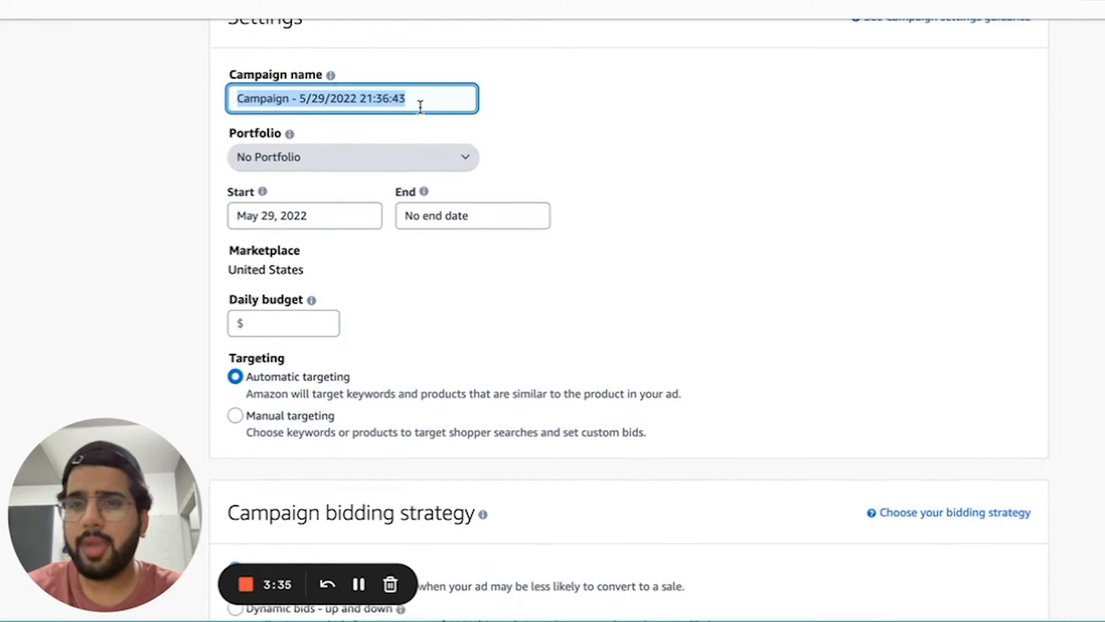
type("A")
type("uto")
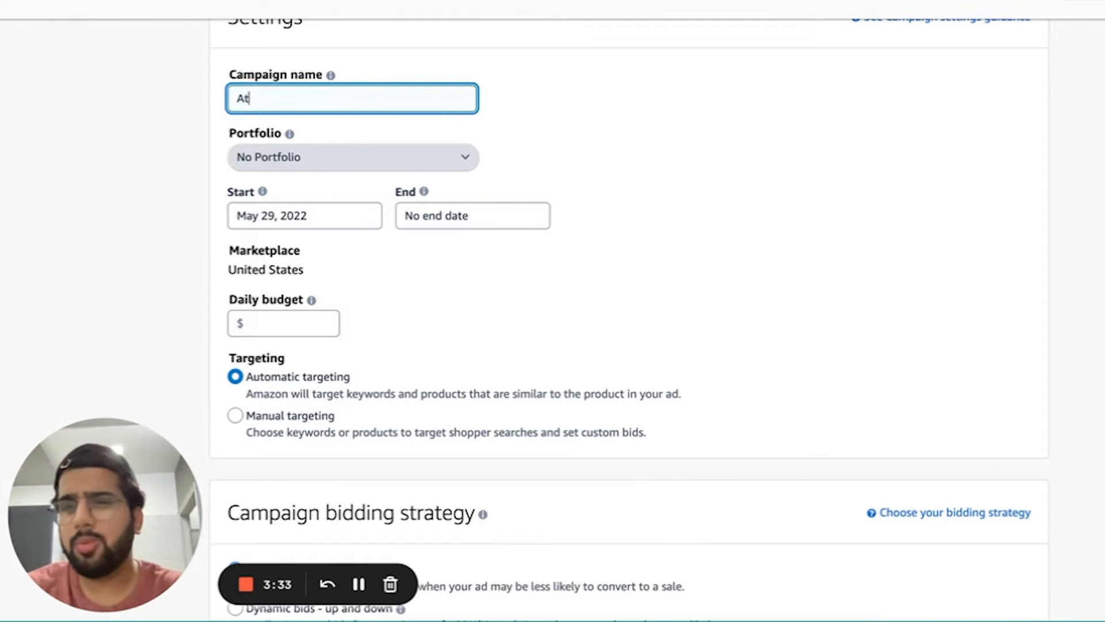
type(" - campaing")
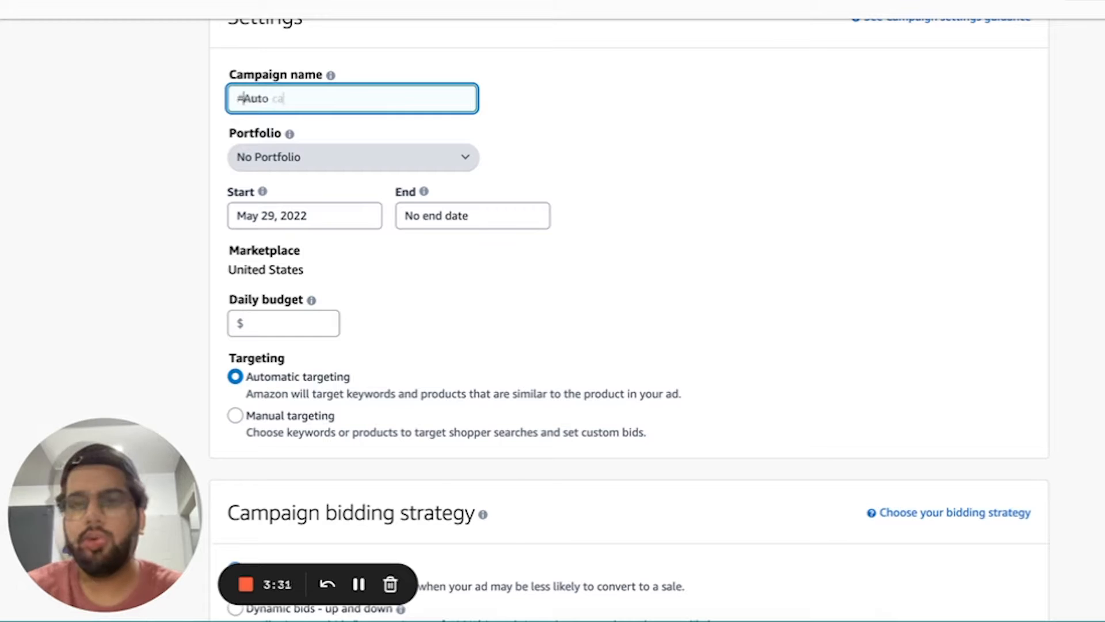
key("BackSpace")
key("BackSpace")
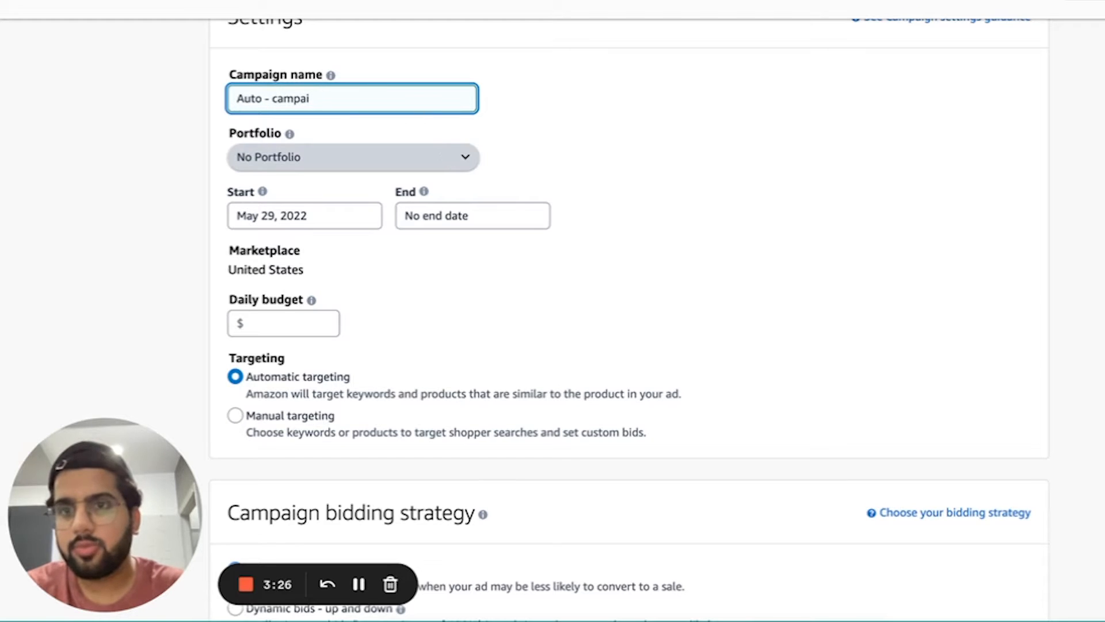
type("gn")
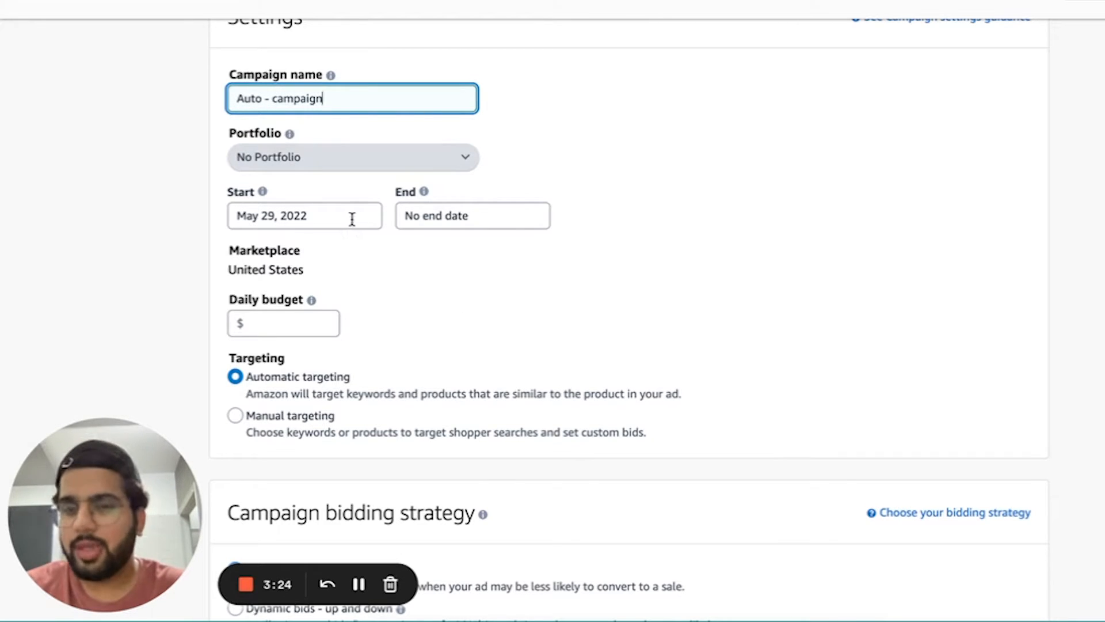
- Inspect the calendar for the campaign's start date
left_click(340, 218)
left_click(324, 165)
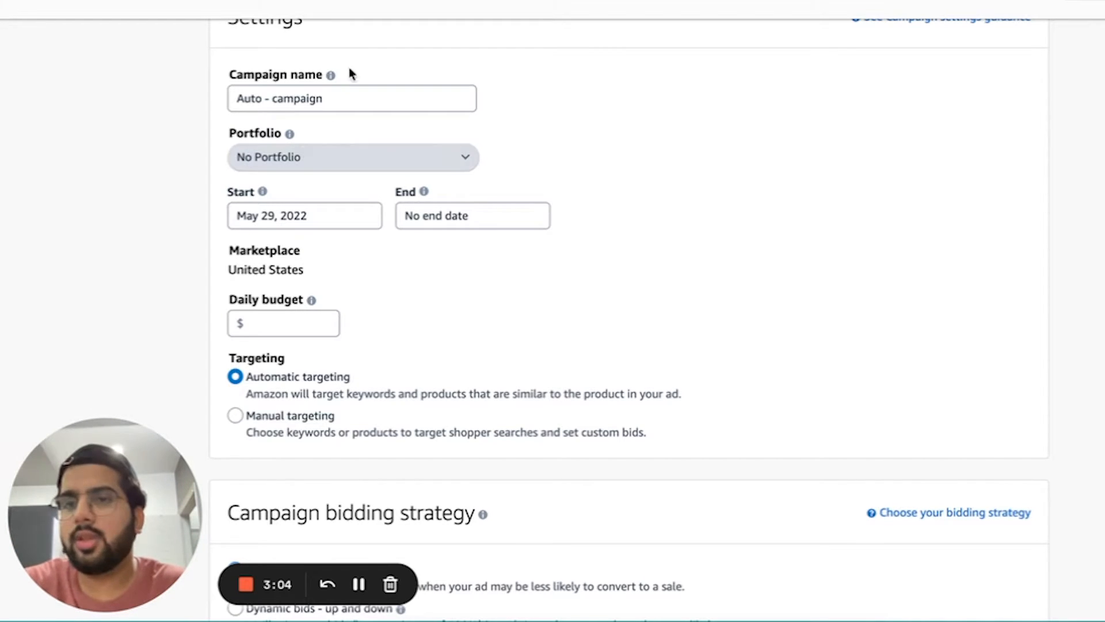
left_click(338, 218)
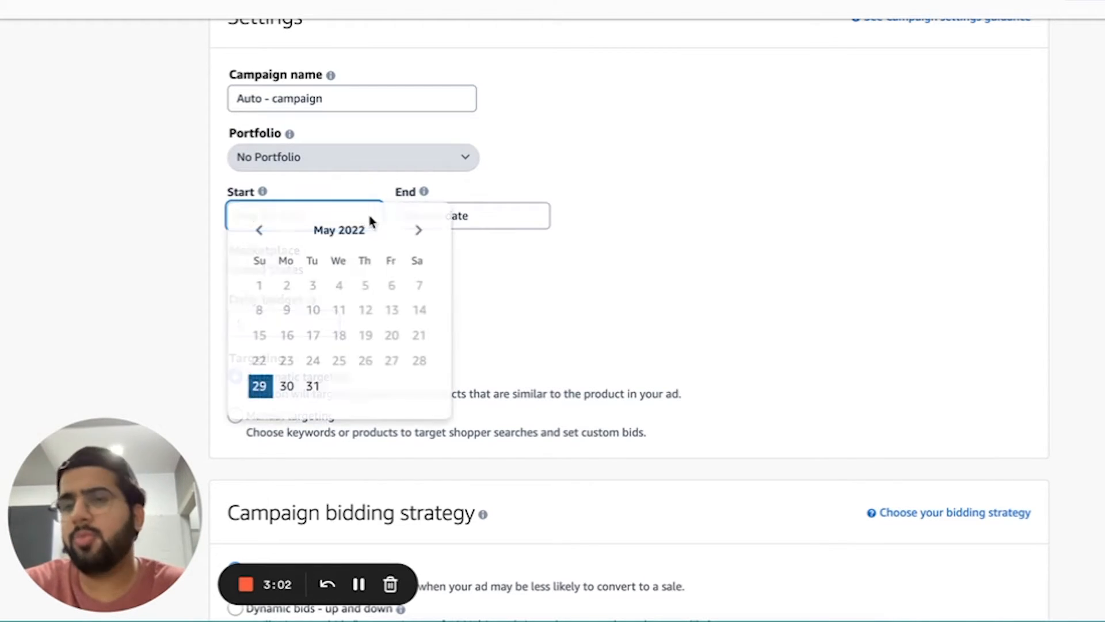
left_click(557, 242)
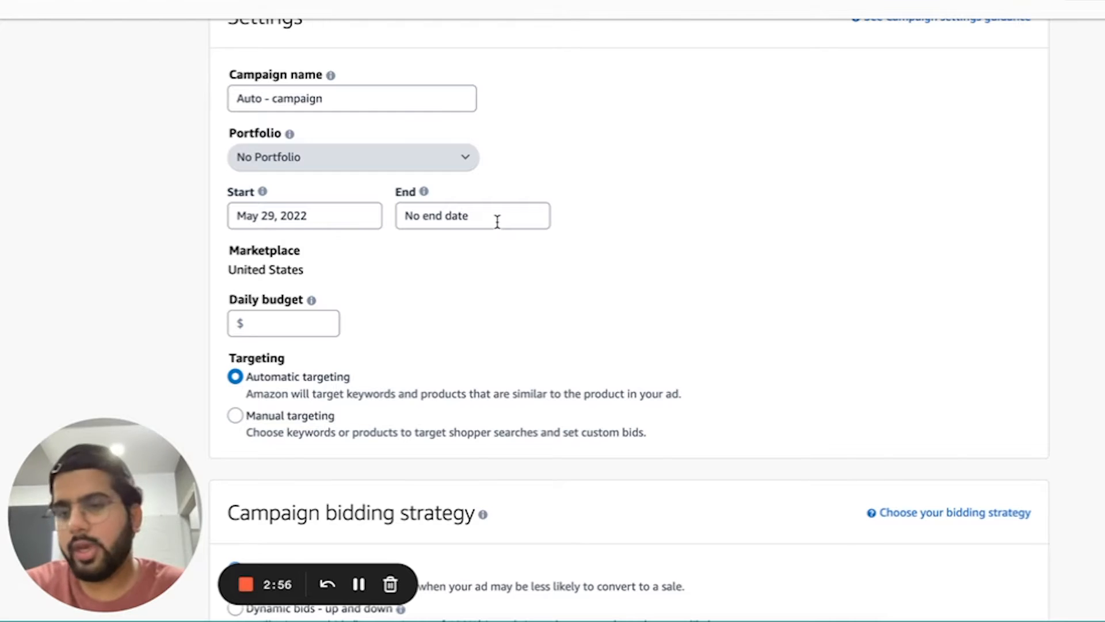
- Set the campaign's daily budget to $20
scroll(451, 317, "down", 1)
left_click(291, 290)
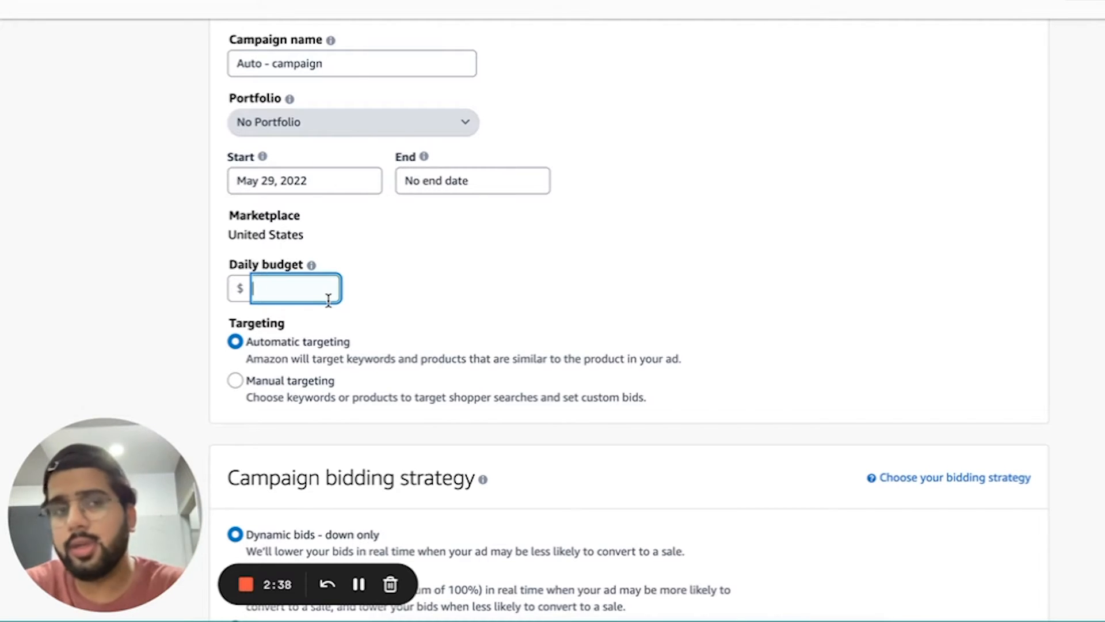
type("20")
key("BackSpace")
key("BackSpace")
type("5")
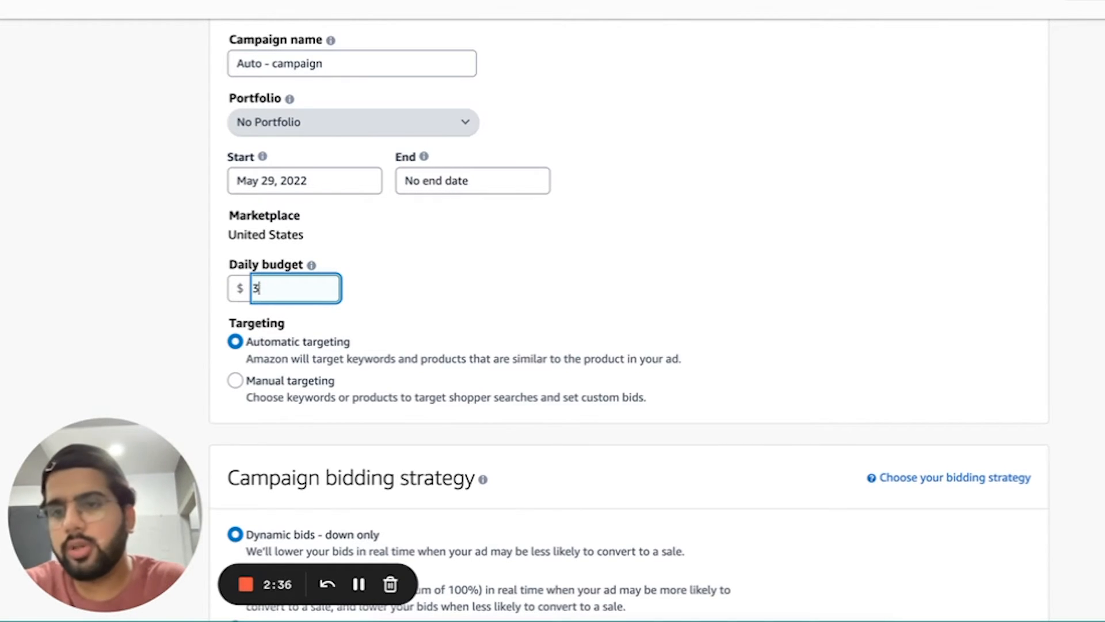
key("BackSpace")
type("20")
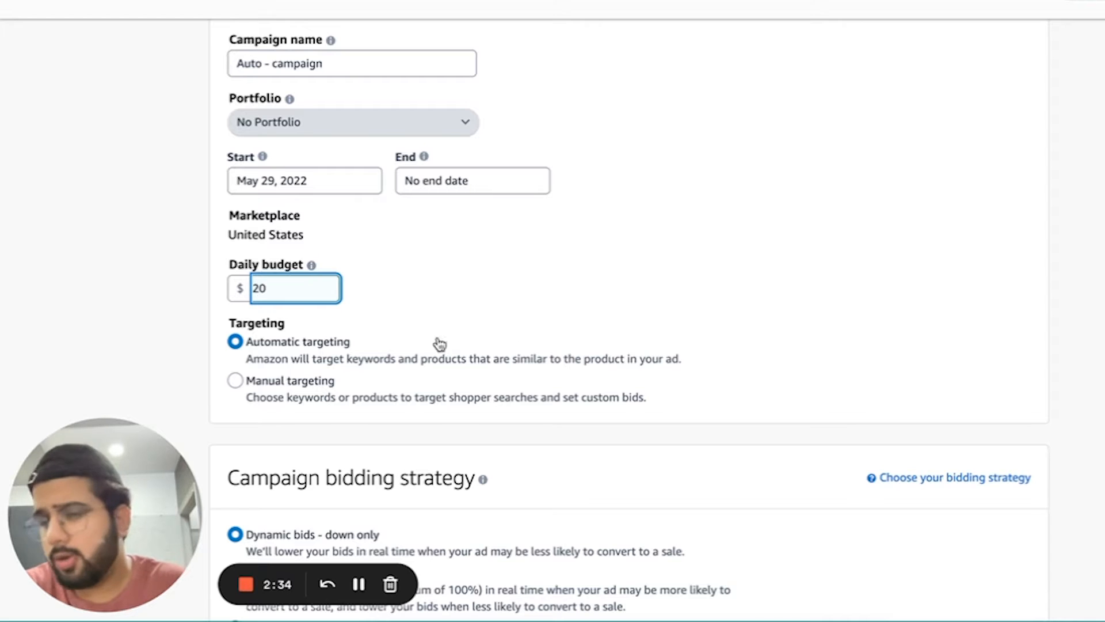
left_click(924, 257)
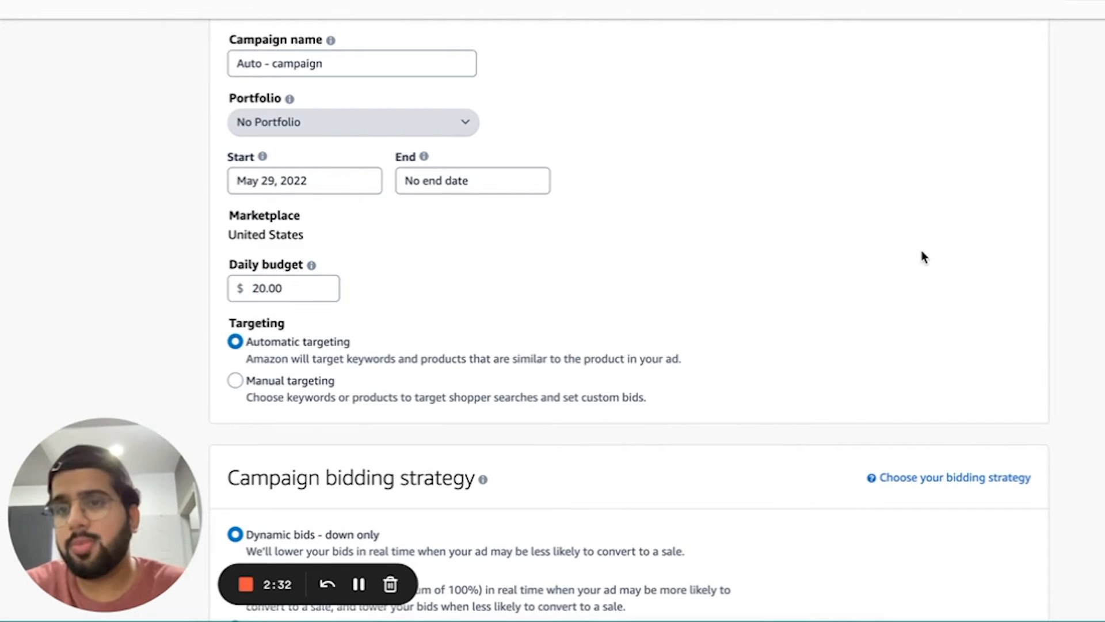
- Add the first listed product to the ad group's advertised products
scroll(927, 276, "down", 5)
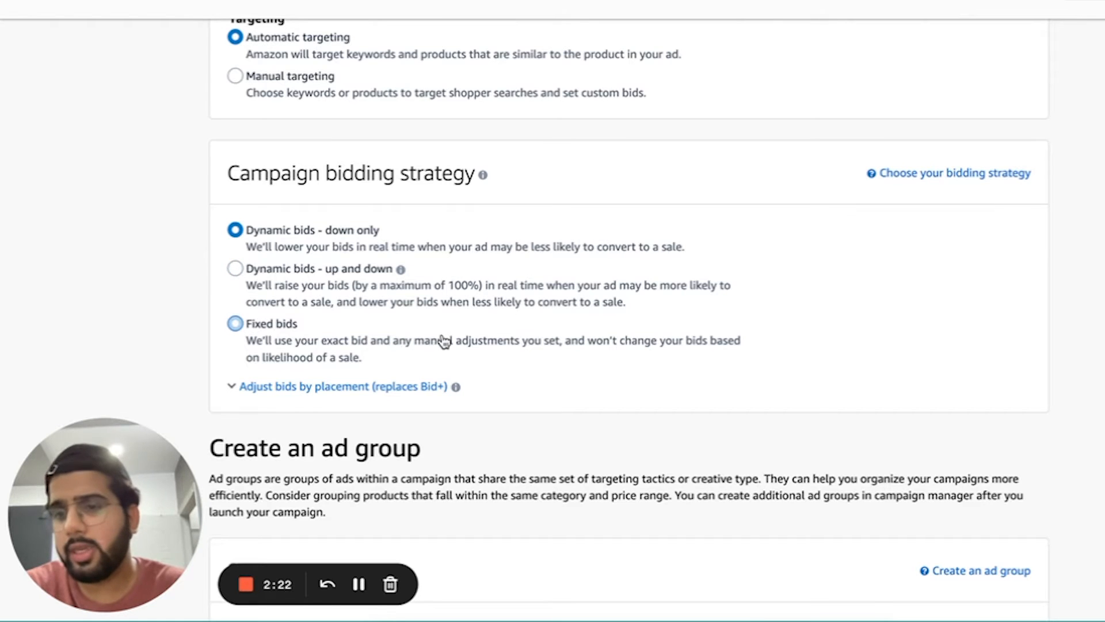
scroll(492, 395, "down", 10)
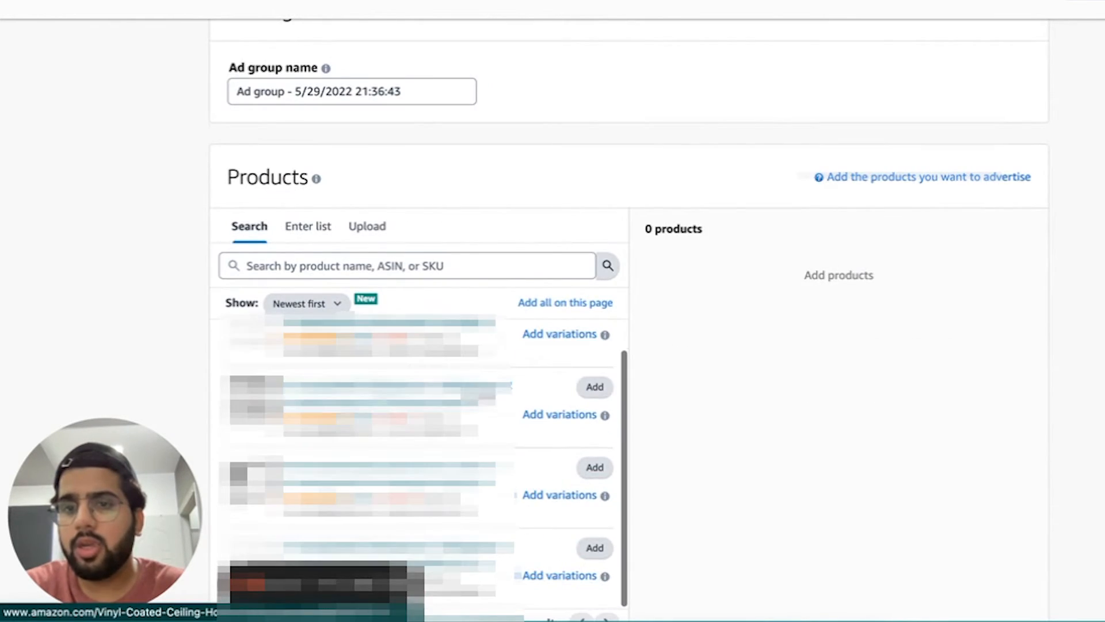
scroll(681, 353, "down", 3)
left_click(594, 181)
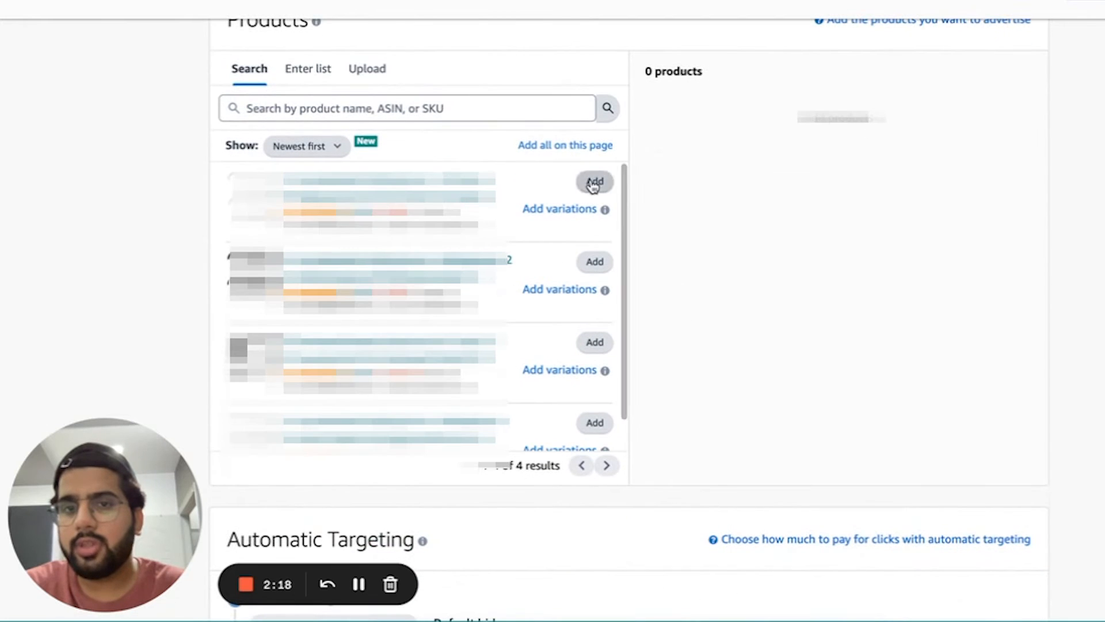
scroll(738, 222, "up", 6)
scroll(604, 185, "down", 3)
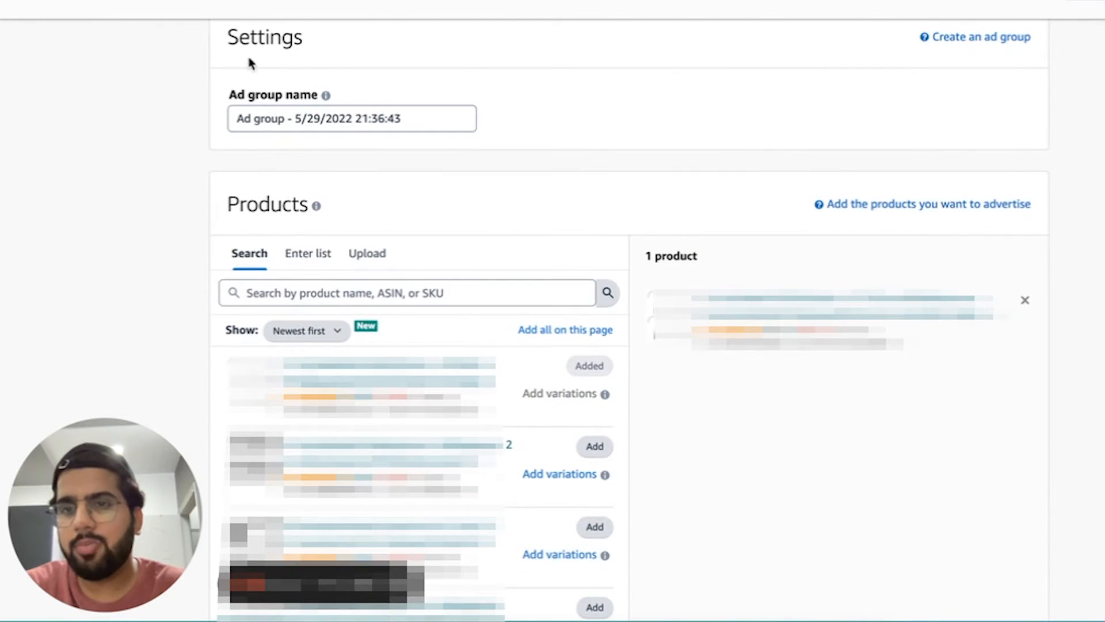
scroll(278, 116, "up", 1)
left_click_drag(254, 150, 443, 144)
scroll(352, 296, "up", 7)
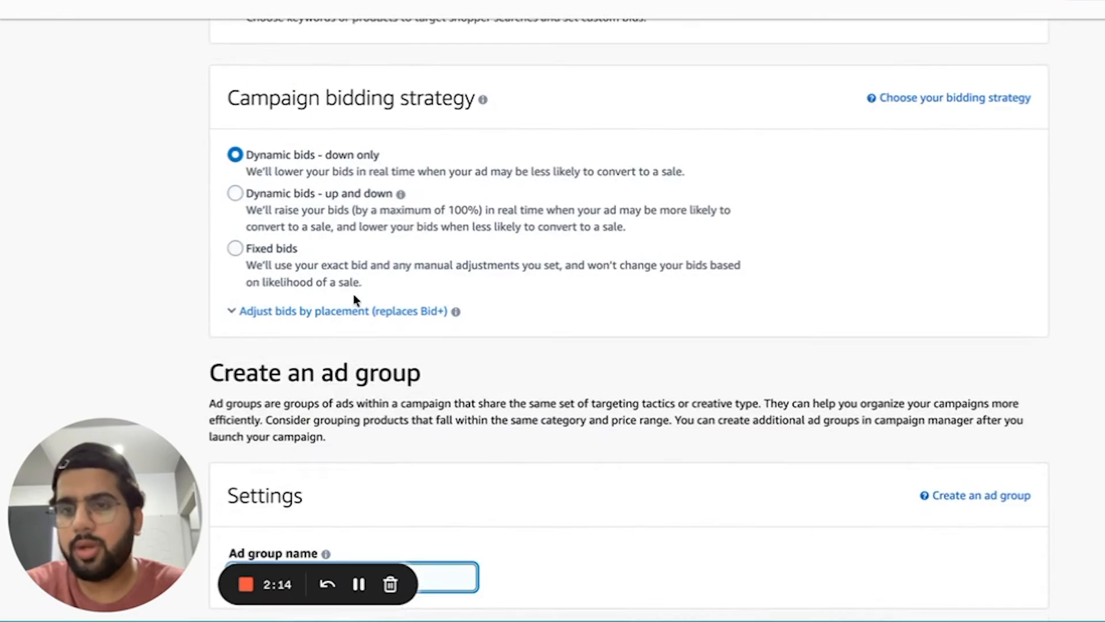
scroll(426, 213, "down", 6)
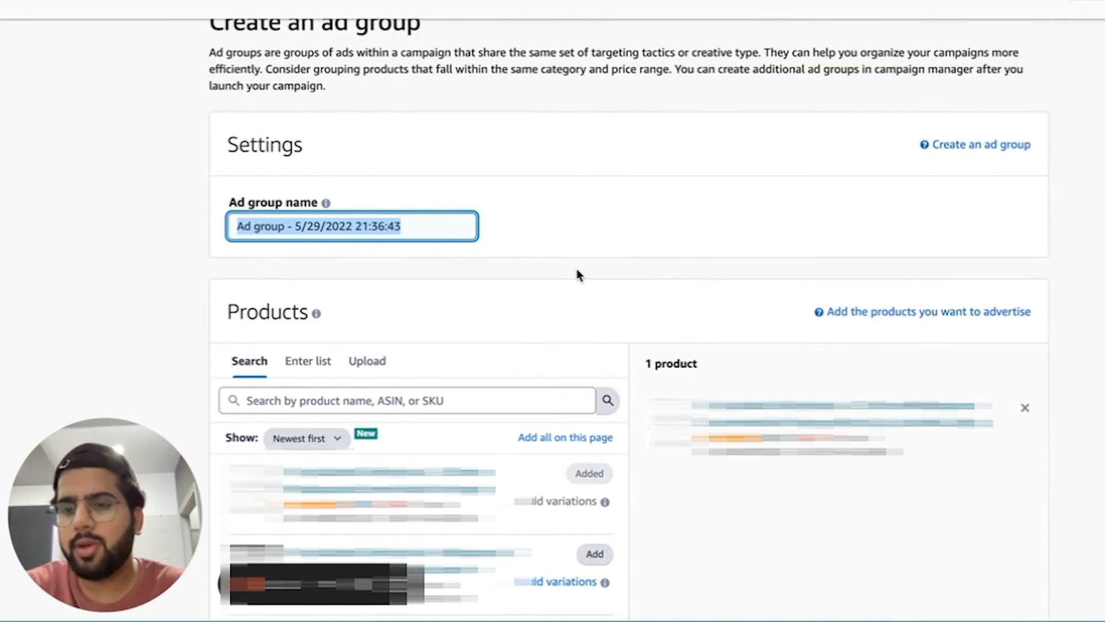
- Switch the automatic targeting from a default bid to bids by targeting group
scroll(577, 274, "down", 2)
scroll(562, 208, "down", 1)
scroll(638, 281, "down", 10)
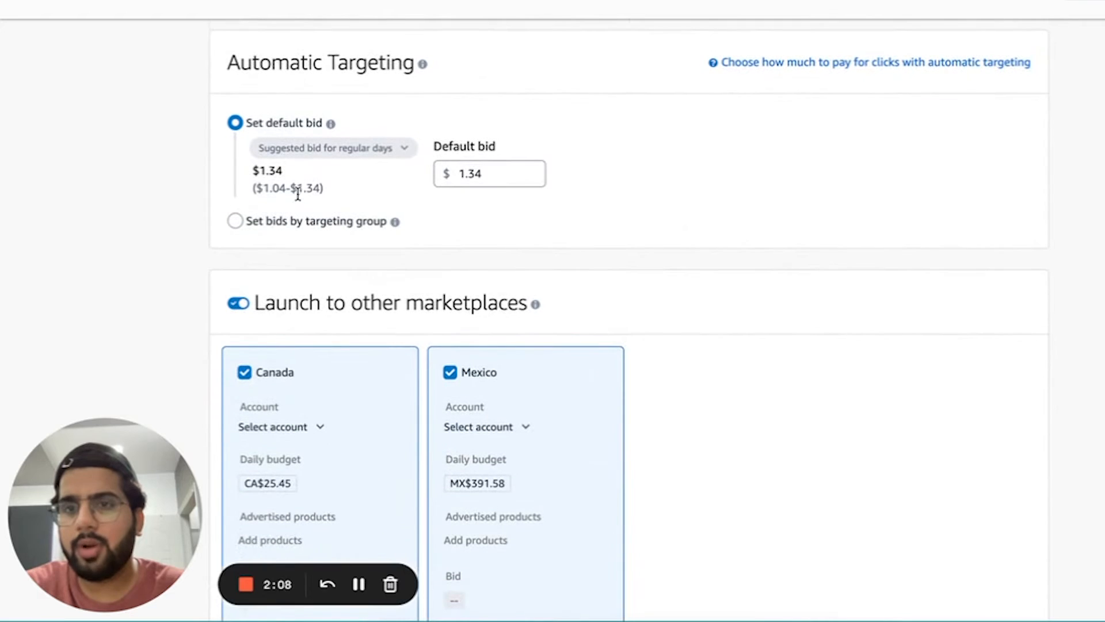
mouse_move(279, 148)
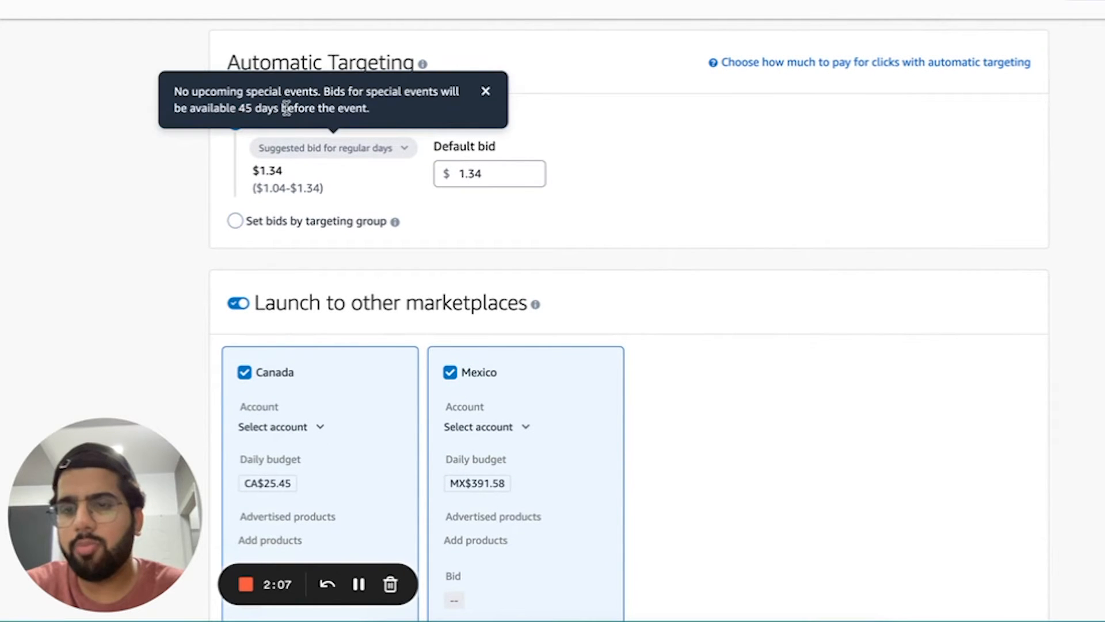
left_click(235, 221)
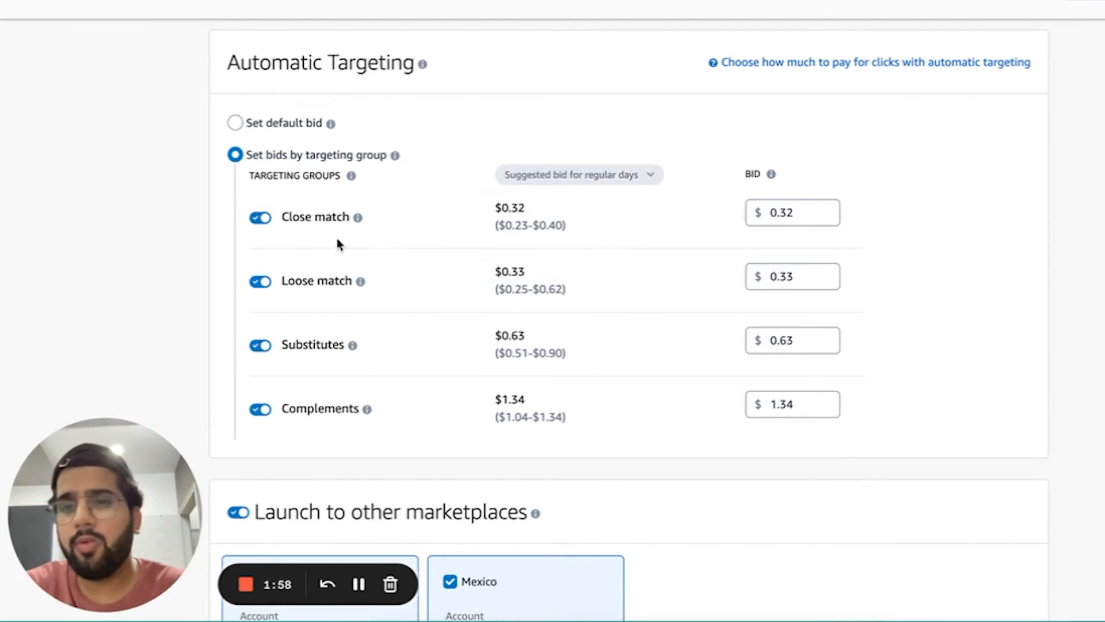
- Review the bid for close match and read the explanation of the loose match targeting group
left_click(812, 214)
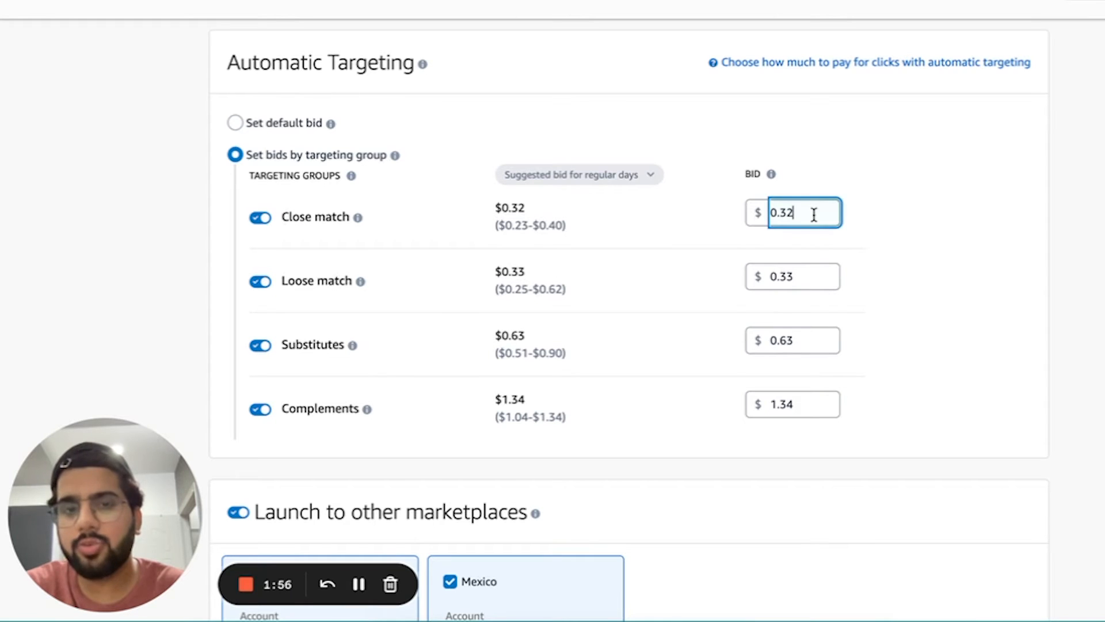
left_click_drag(281, 282, 362, 285)
mouse_move(358, 284)
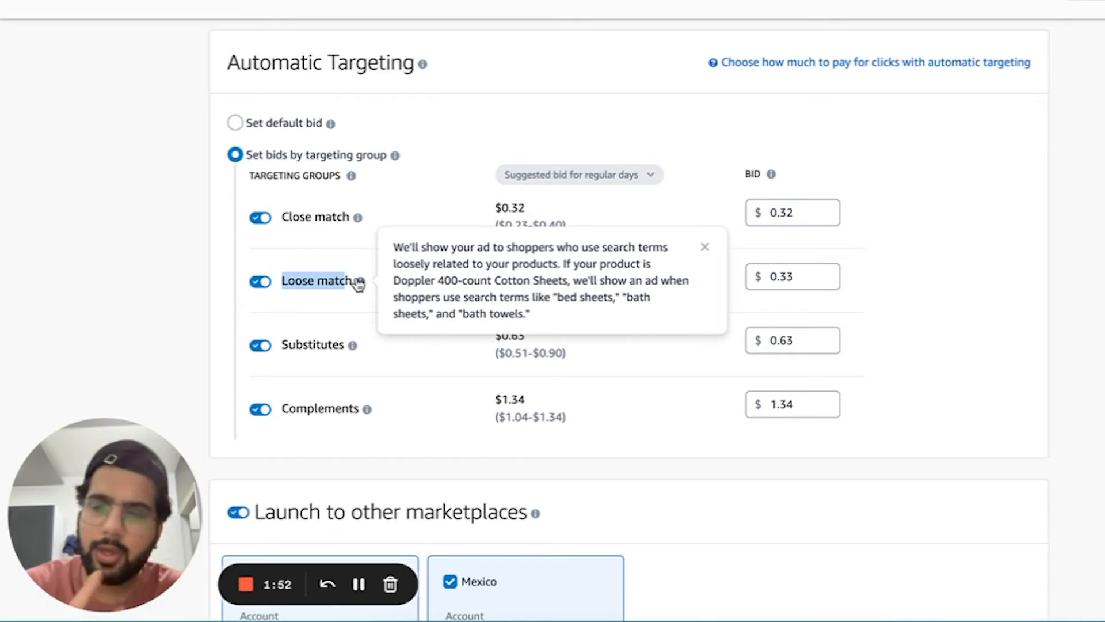
left_click(888, 302)
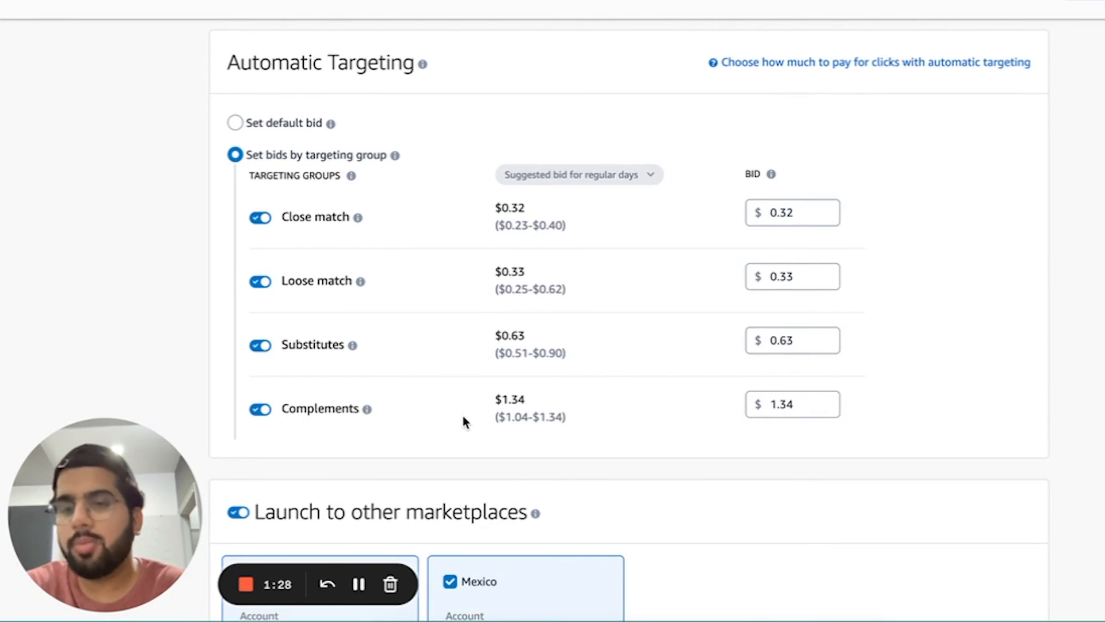
- Compare the campaign bidding strategy options with the suggested bid ranges and bids of the automatic targeting groups
scroll(462, 415, "up", 5)
scroll(531, 338, "up", 15)
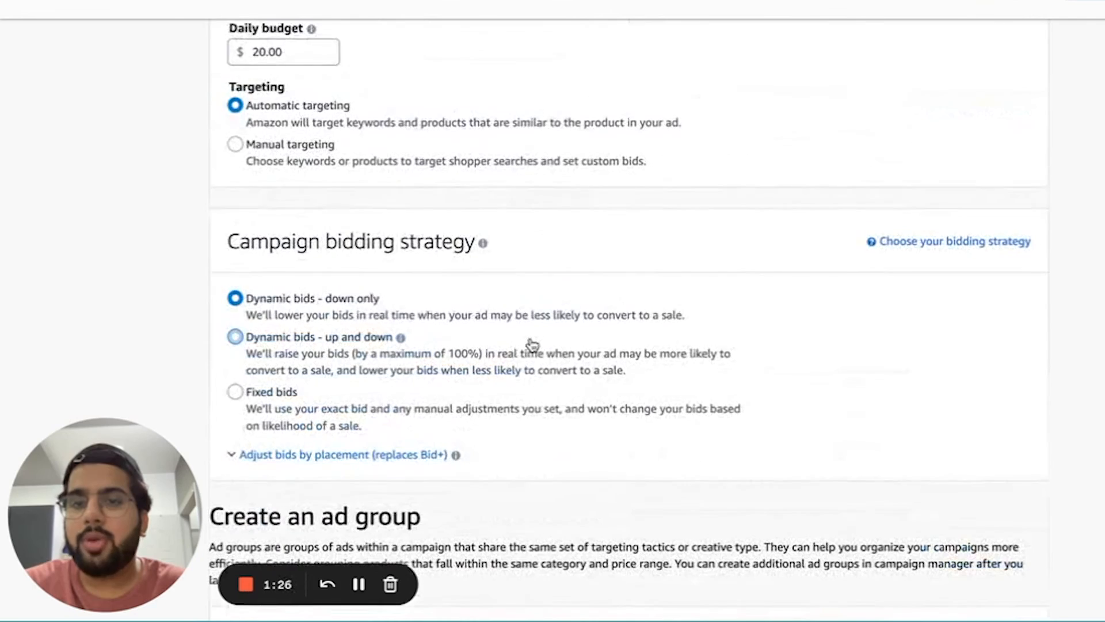
scroll(346, 391, "down", 1)
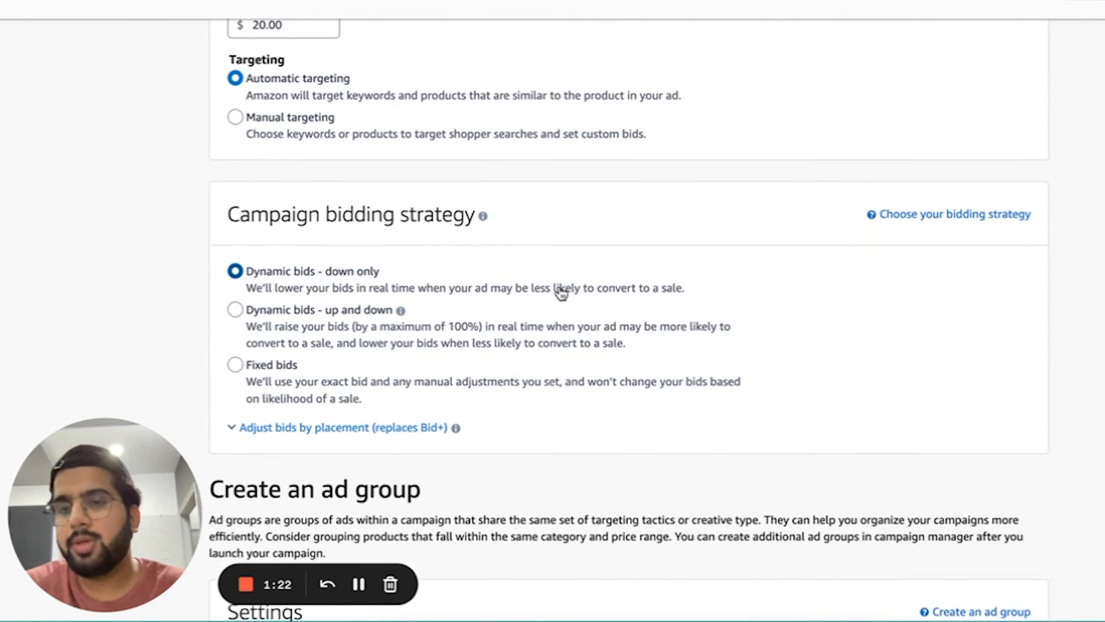
scroll(696, 343, "down", 15)
left_click(810, 355)
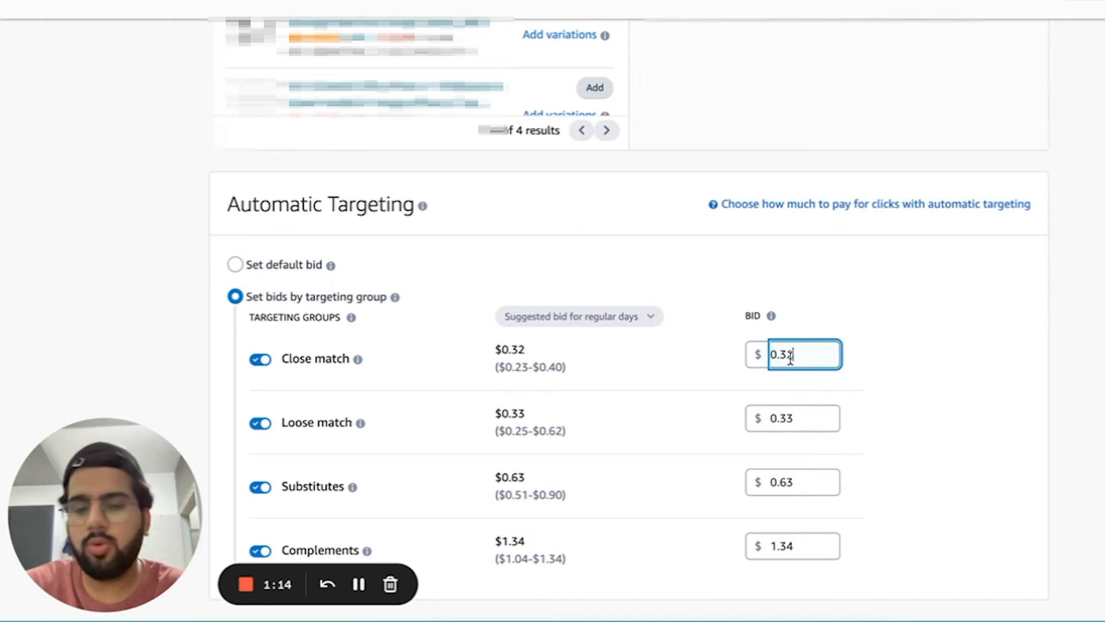
scroll(790, 358, "up", 15)
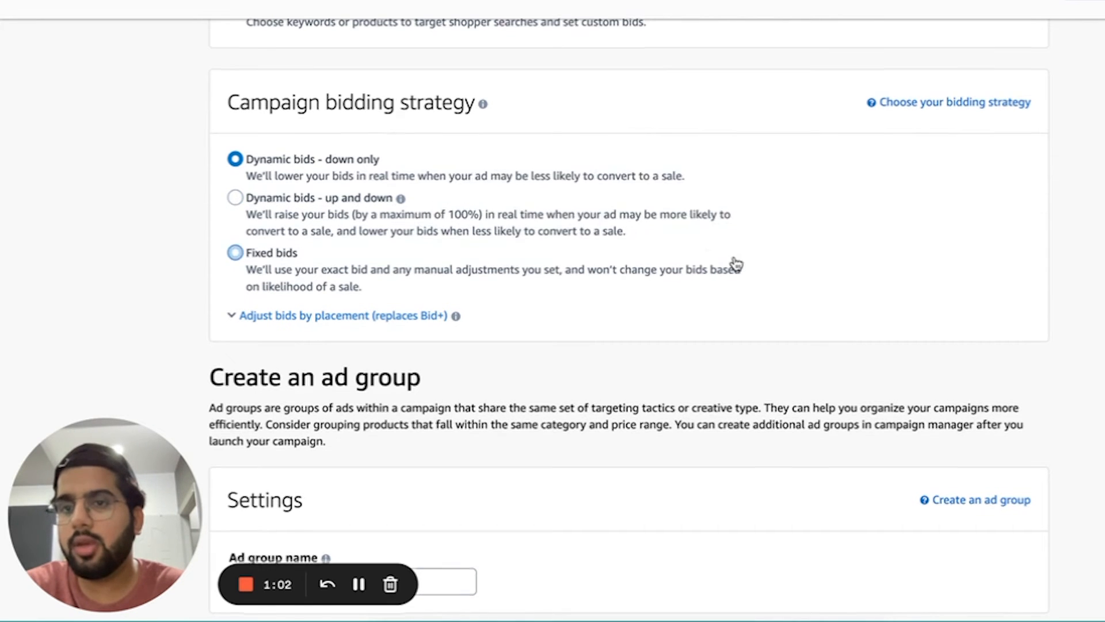
scroll(734, 260, "down", 15)
scroll(735, 262, "down", 2)
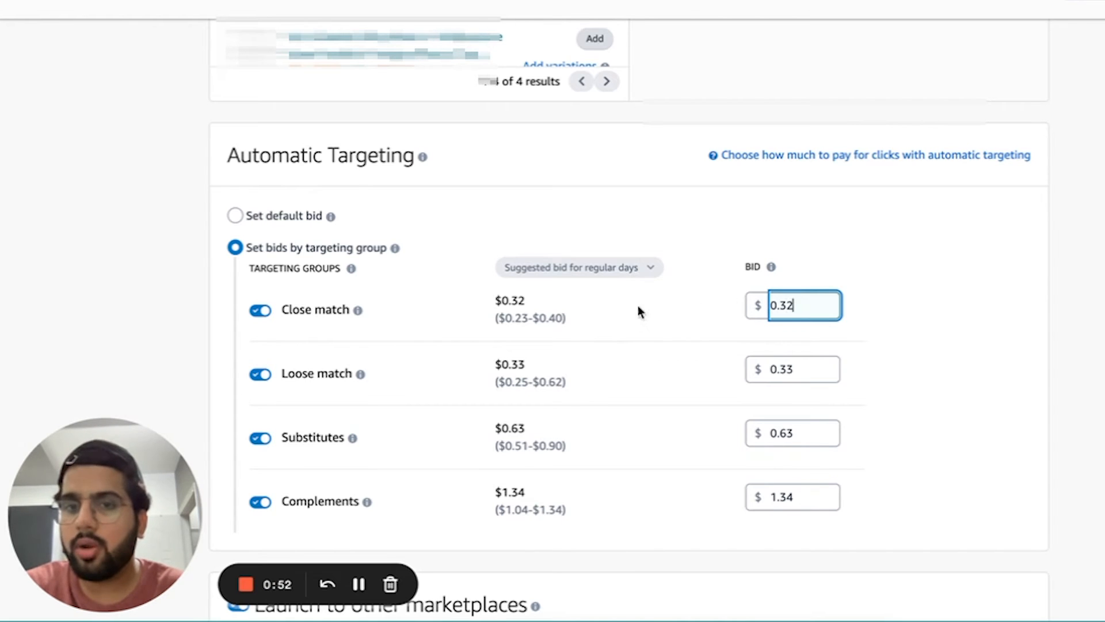
left_click_drag(546, 318, 567, 319)
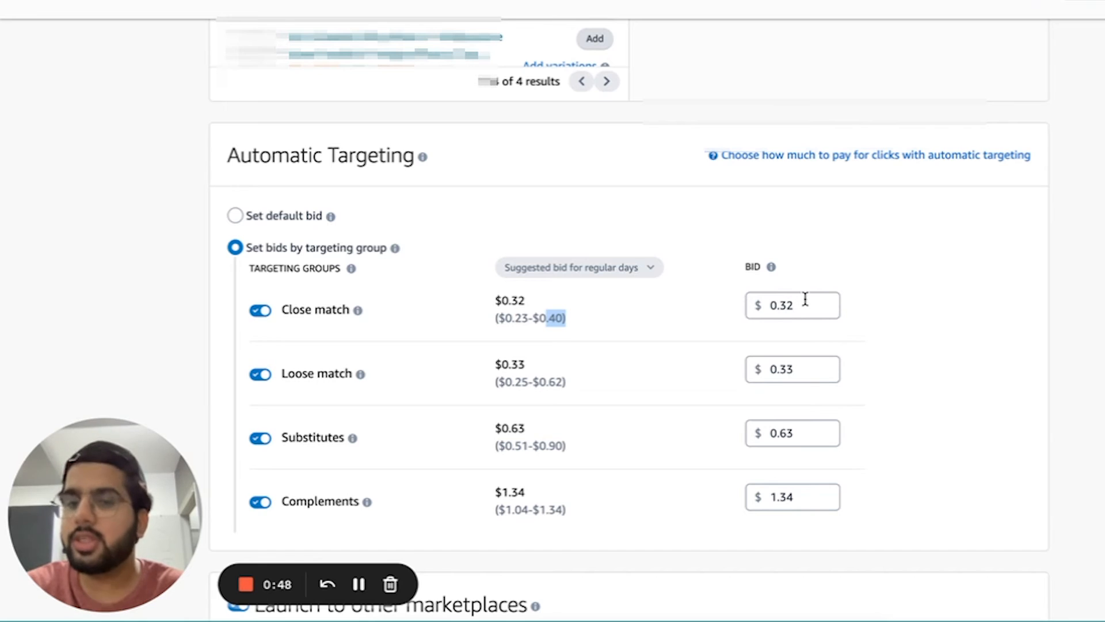
scroll(804, 299, "up", 10)
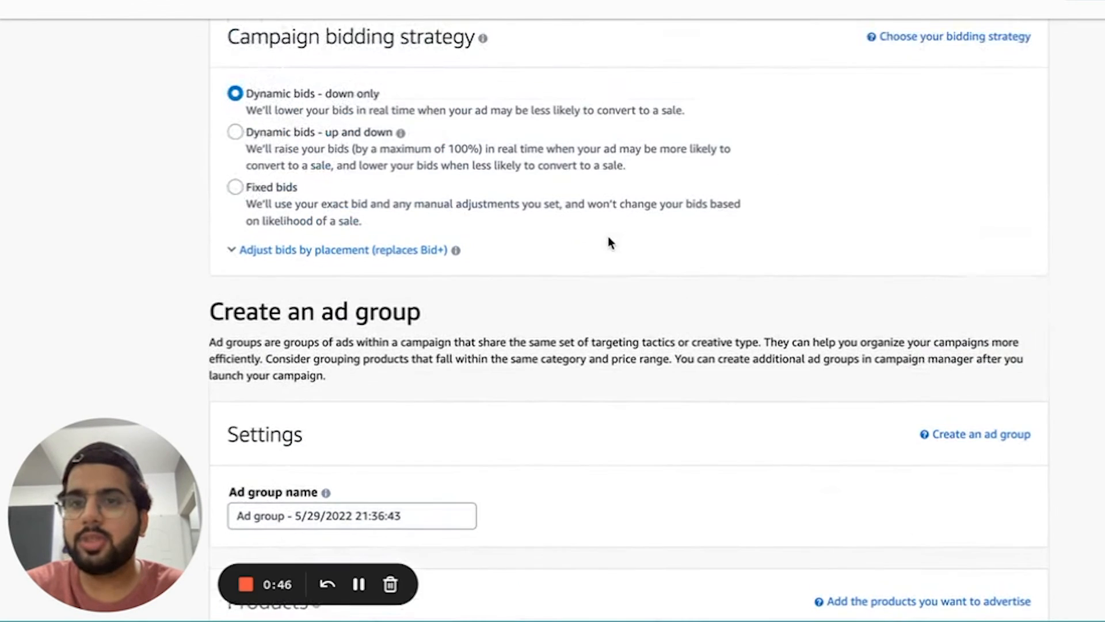
- Turn off launching the campaign to other marketplaces
scroll(608, 241, "down", 9)
scroll(607, 237, "down", 4)
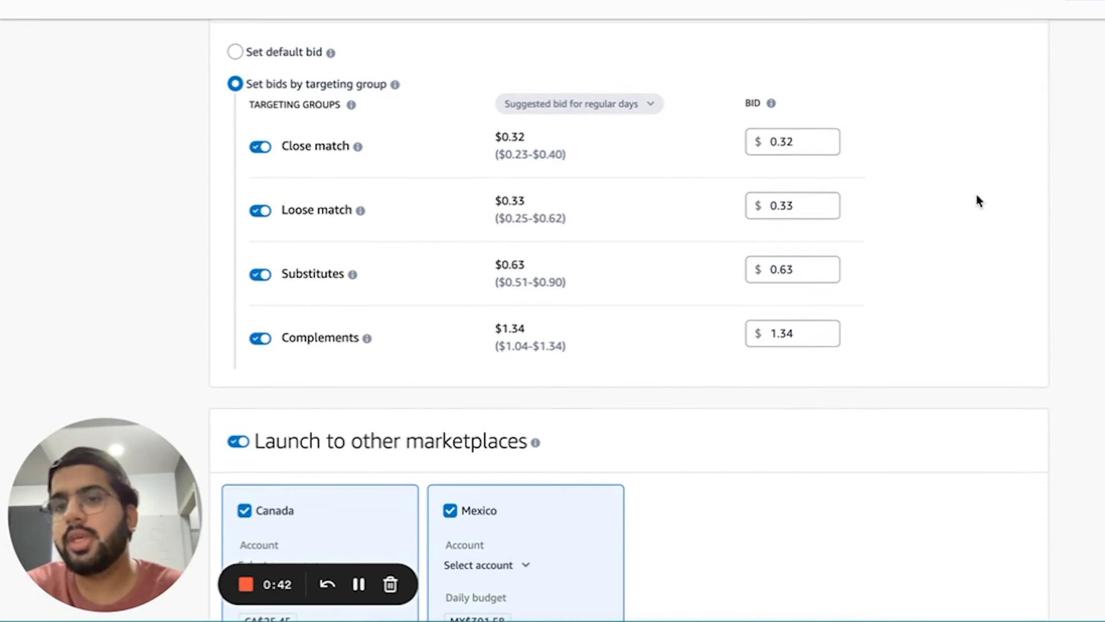
scroll(977, 194, "down", 7)
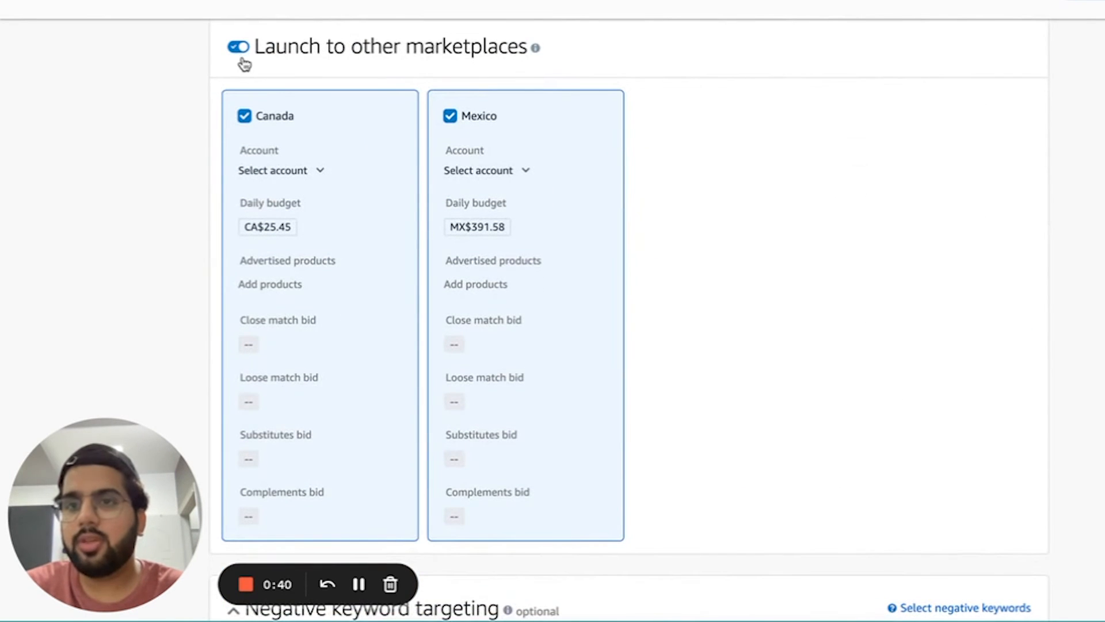
left_click(241, 51)
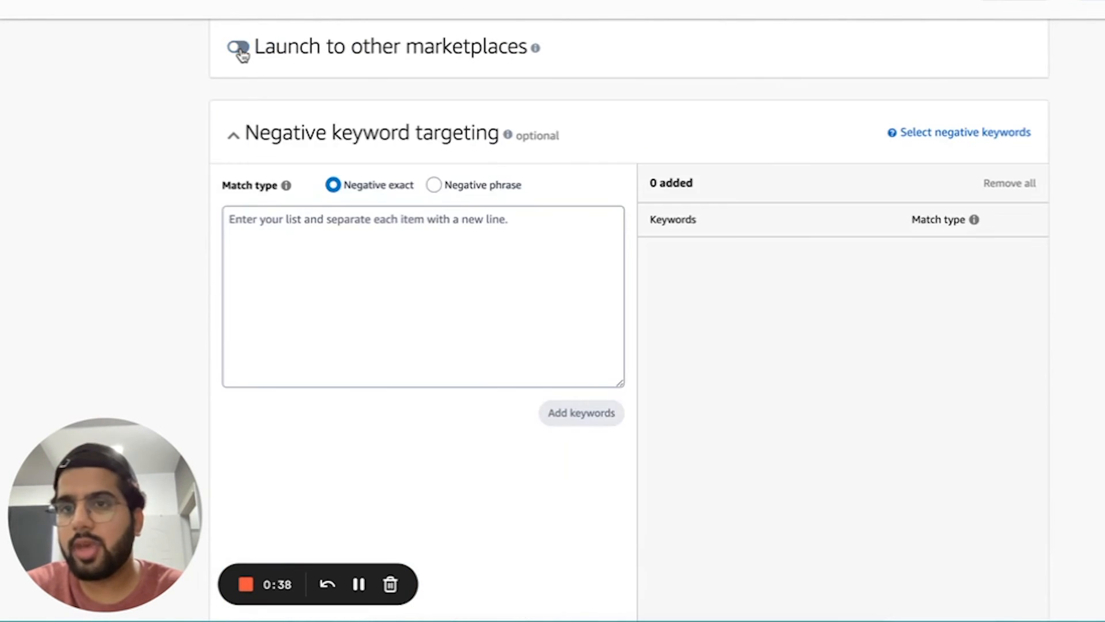
scroll(440, 158, "up", 2)
scroll(605, 217, "down", 1)
scroll(605, 218, "down", 1)
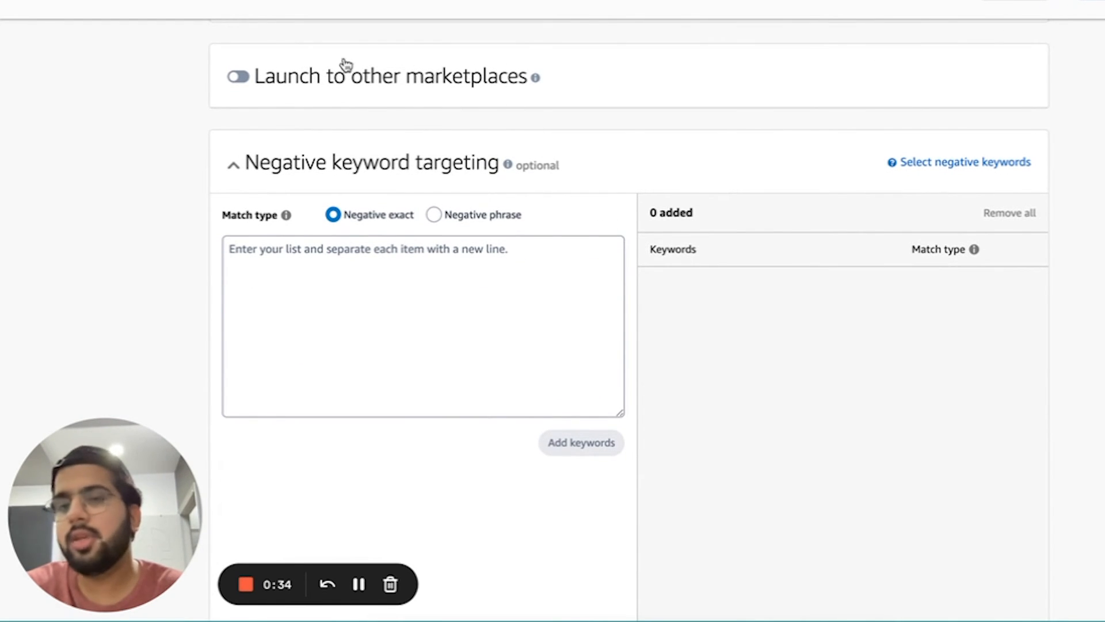
- Examine the optional negative keyword targeting section, including its match types and keyword list entry
scroll(391, 236, "down", 1)
left_click(381, 232)
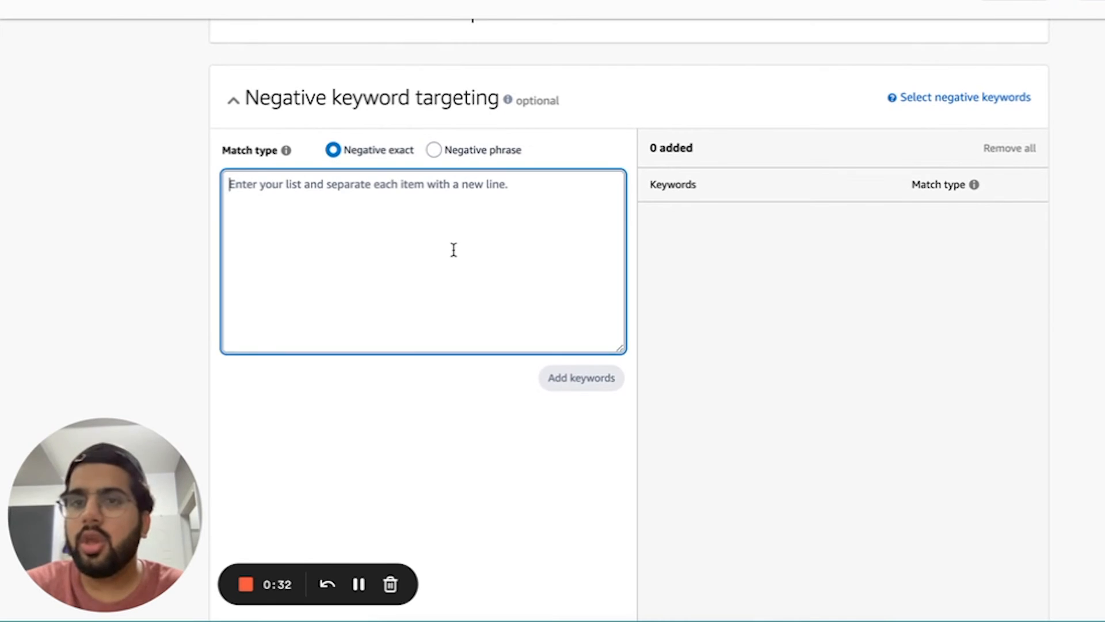
scroll(454, 249, "down", 2)
scroll(457, 162, "up", 1)
scroll(457, 162, "up", 1)
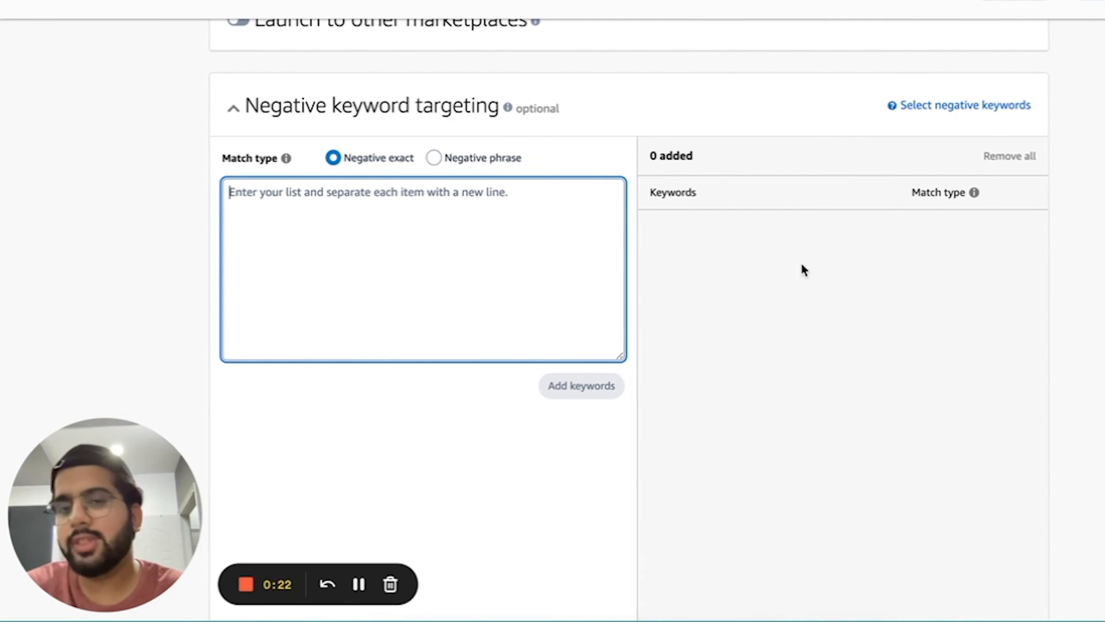
scroll(905, 308, "down", 3)
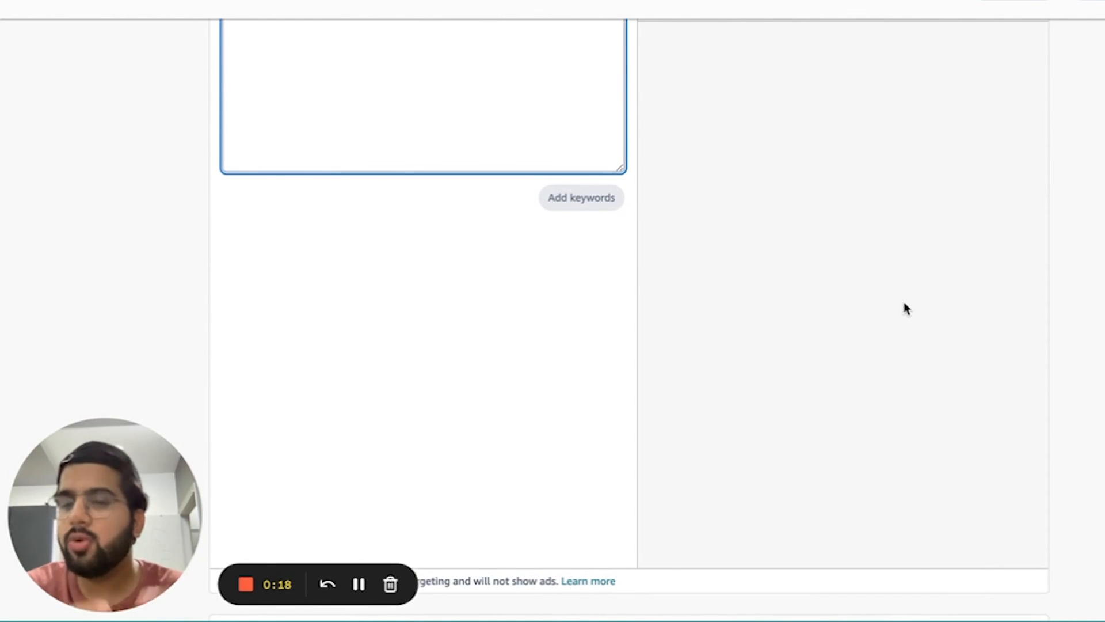
scroll(904, 305, "down", 3)
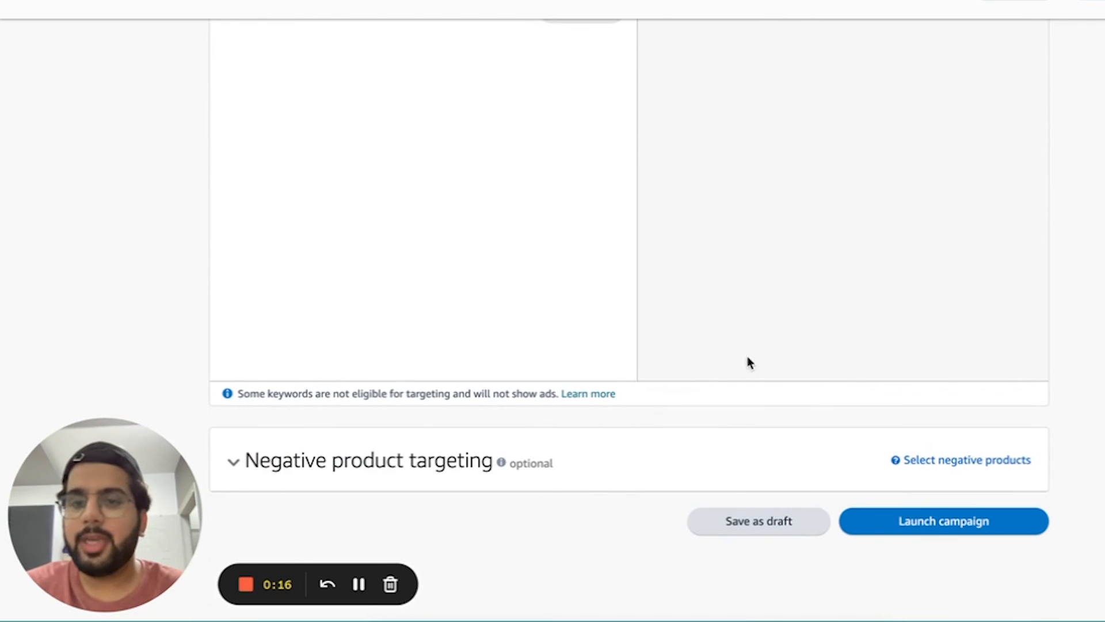
- Expand the optional negative product targeting section and review its settings for excluding products
scroll(747, 362, "down", 2)
left_click(316, 365)
scroll(474, 380, "down", 3)
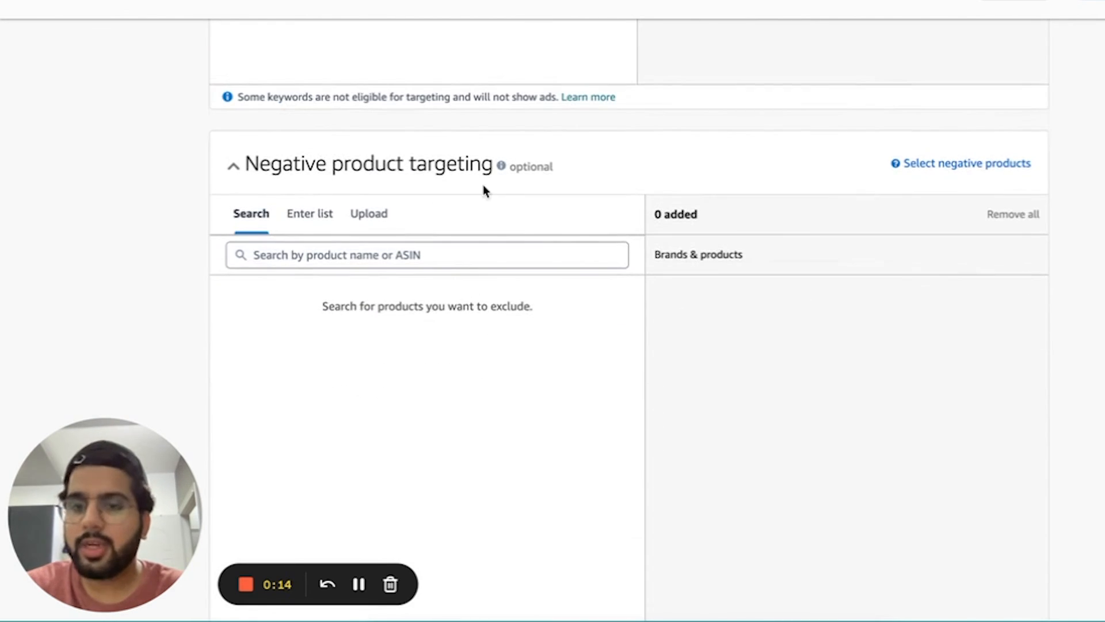
scroll(572, 331, "down", 4)
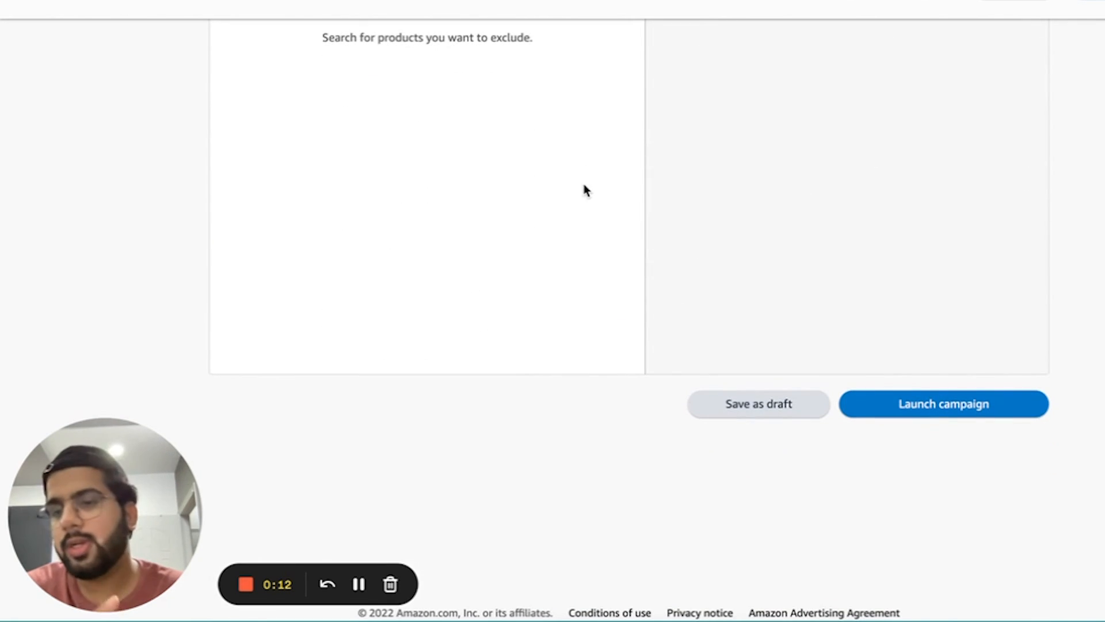